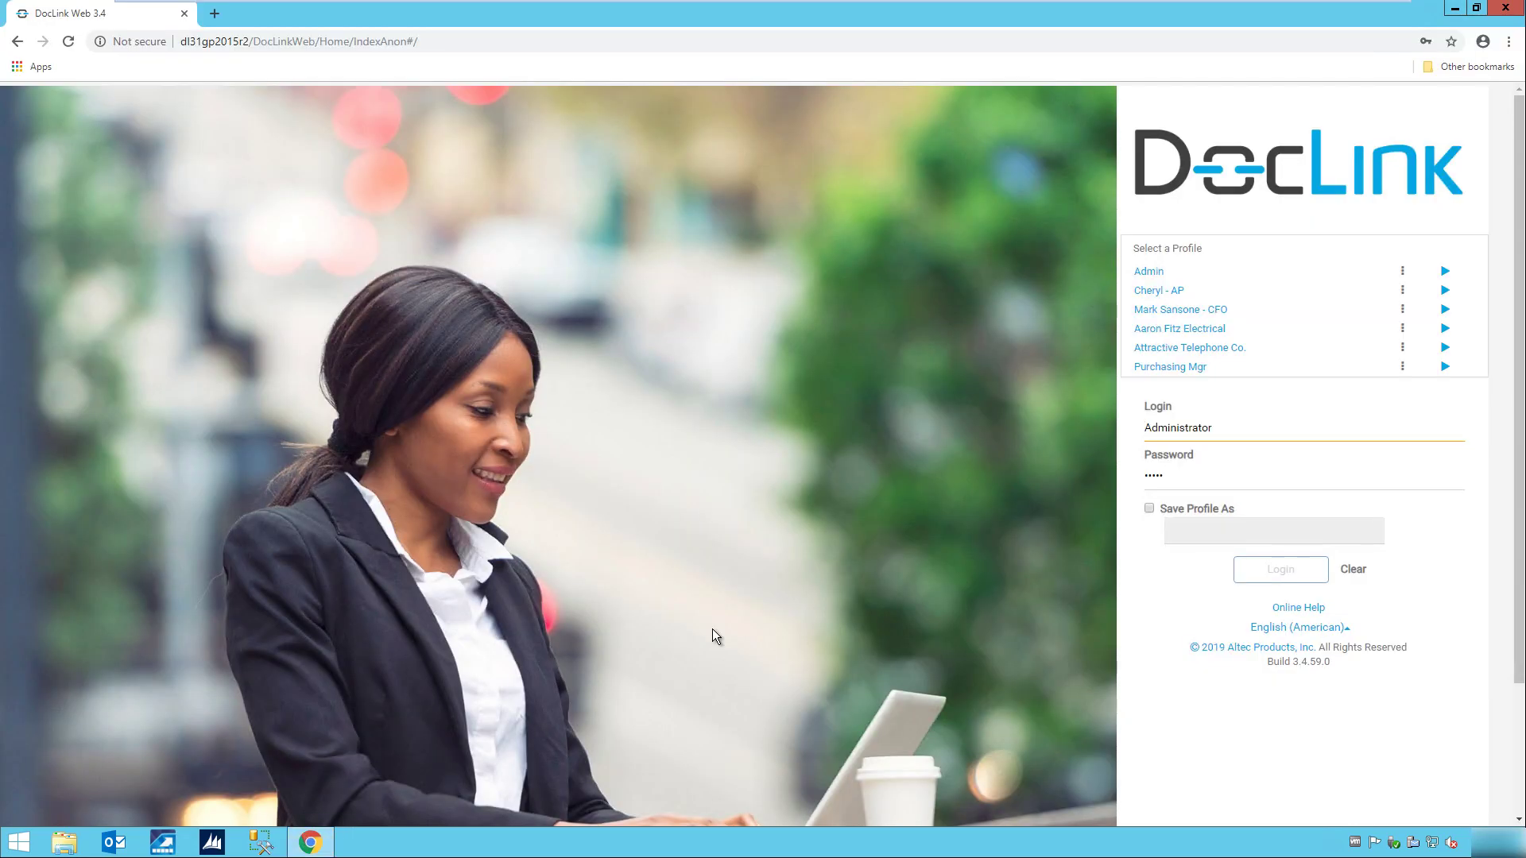
Step: Log in as Cheryl - AP, search unprocessed without/ PO invoices, and select invoice 10574
left_click(1444, 291)
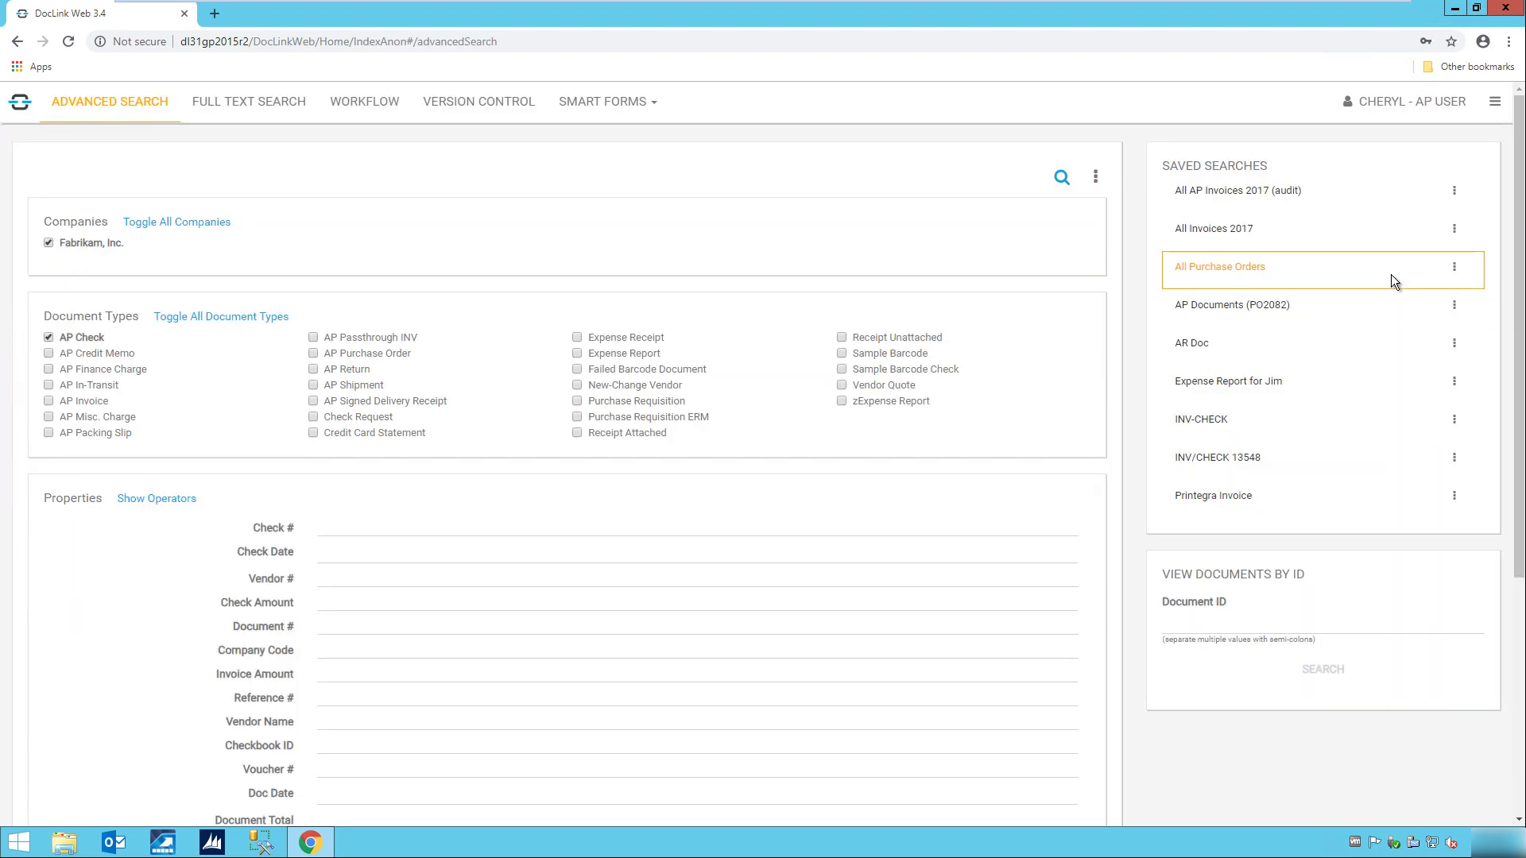
left_click(382, 102)
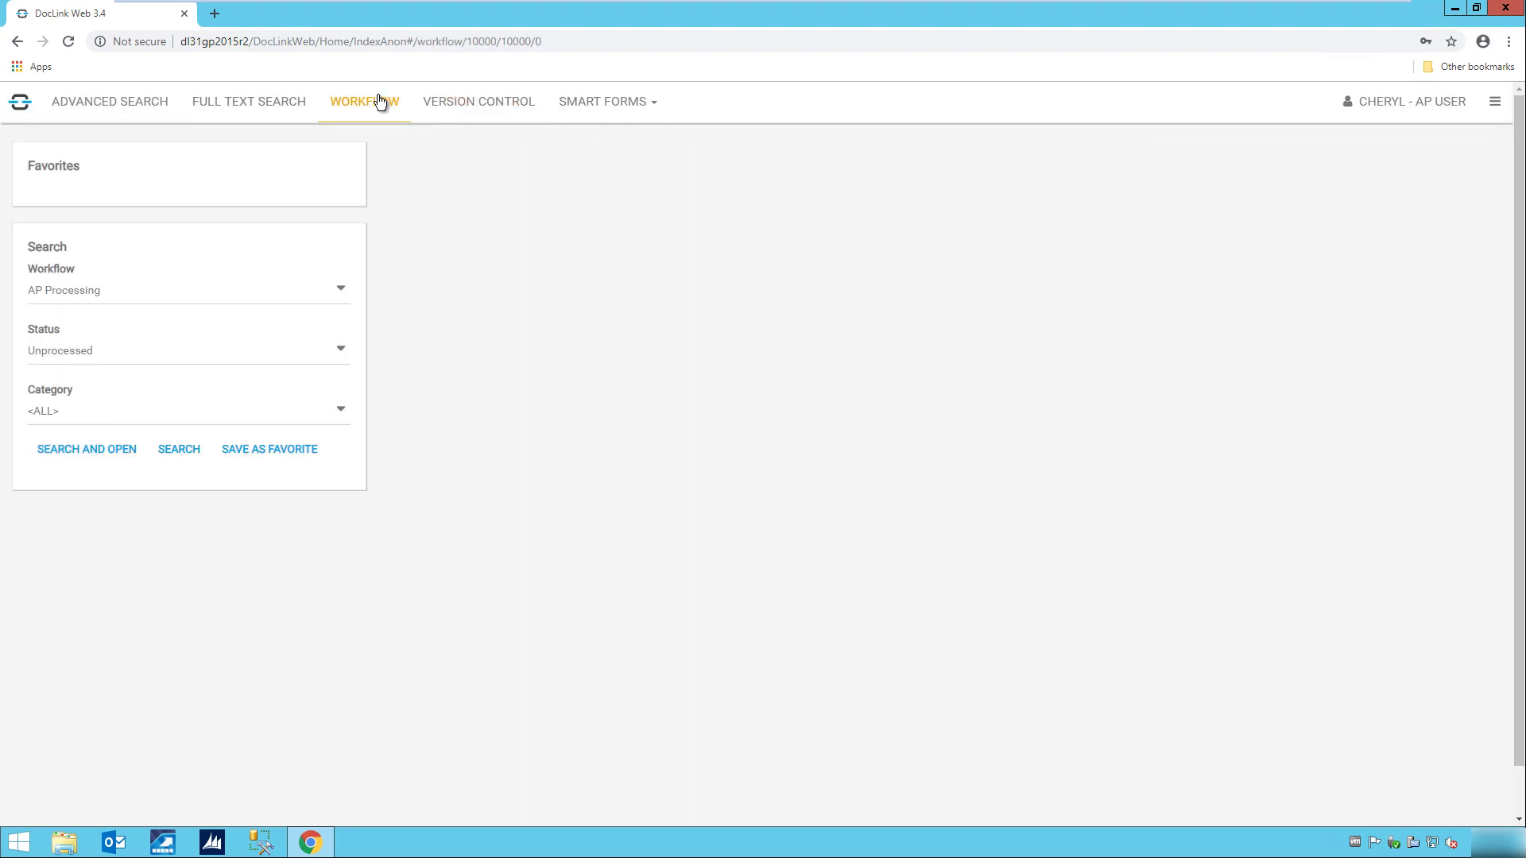
left_click(190, 415)
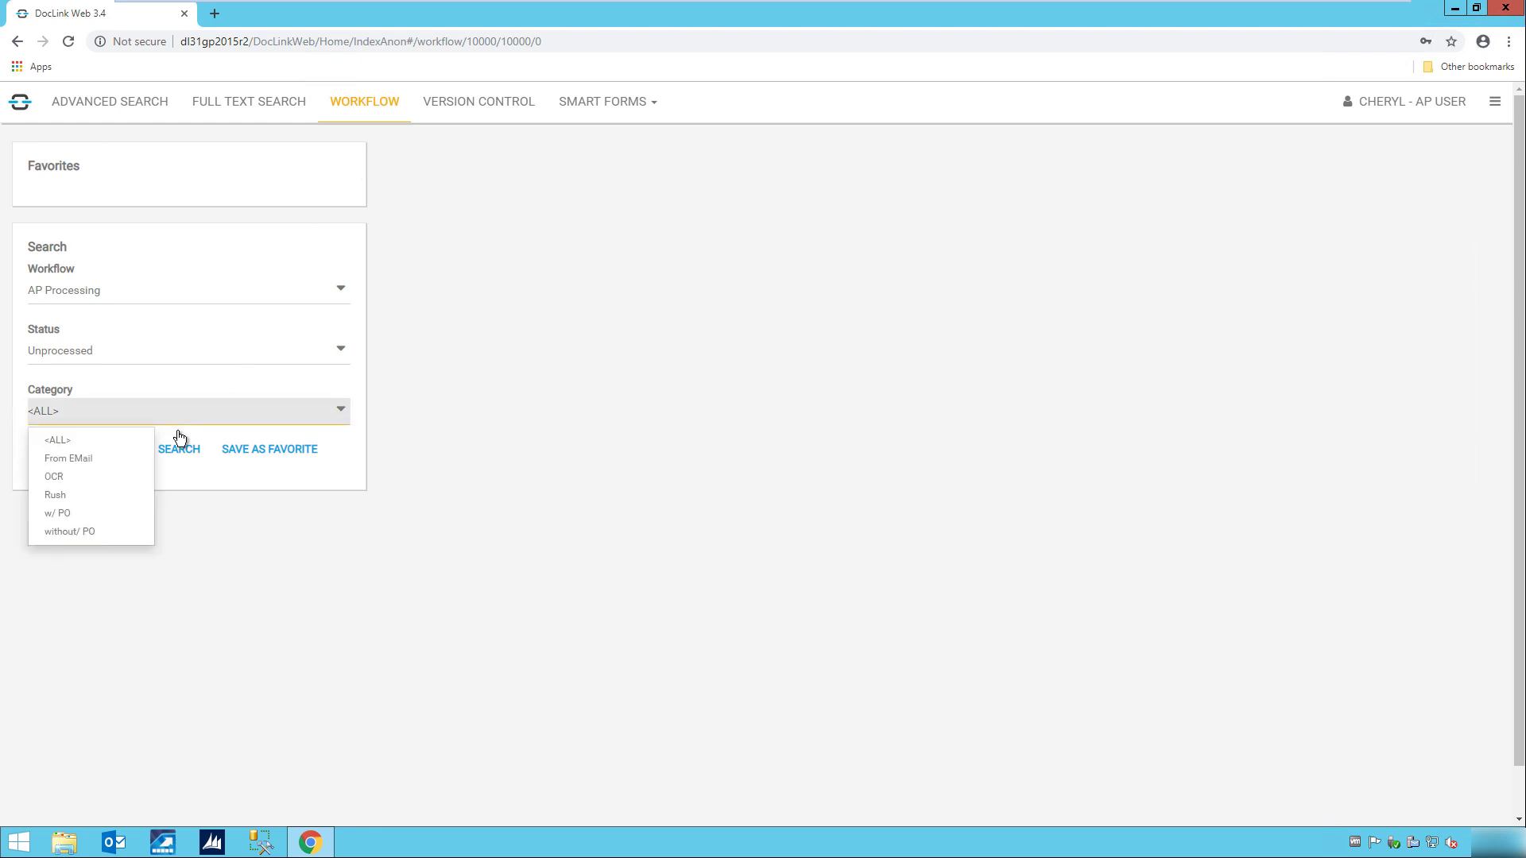
left_click(83, 531)
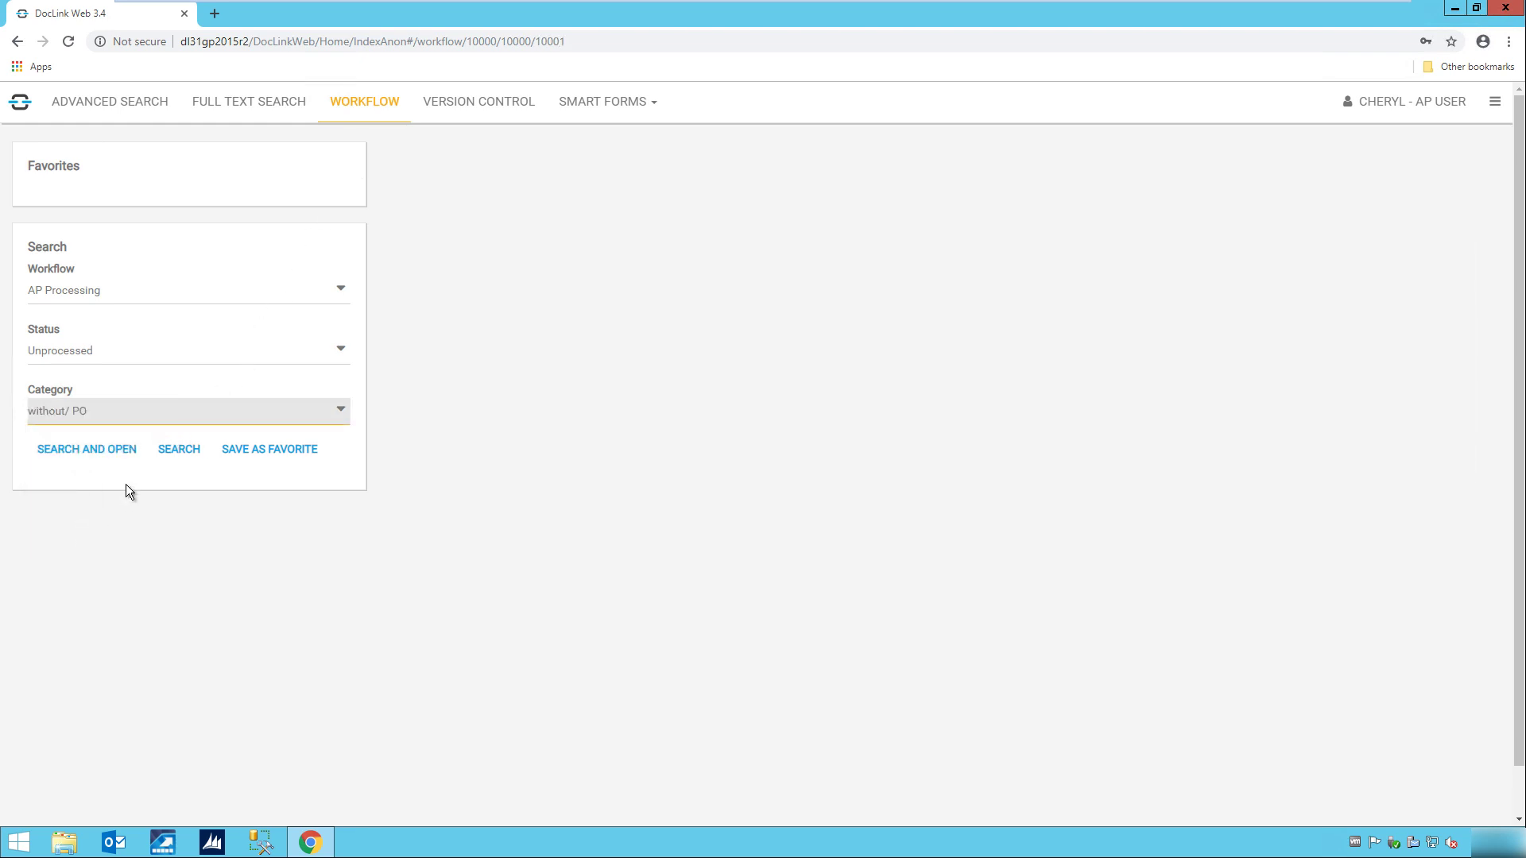
left_click(179, 451)
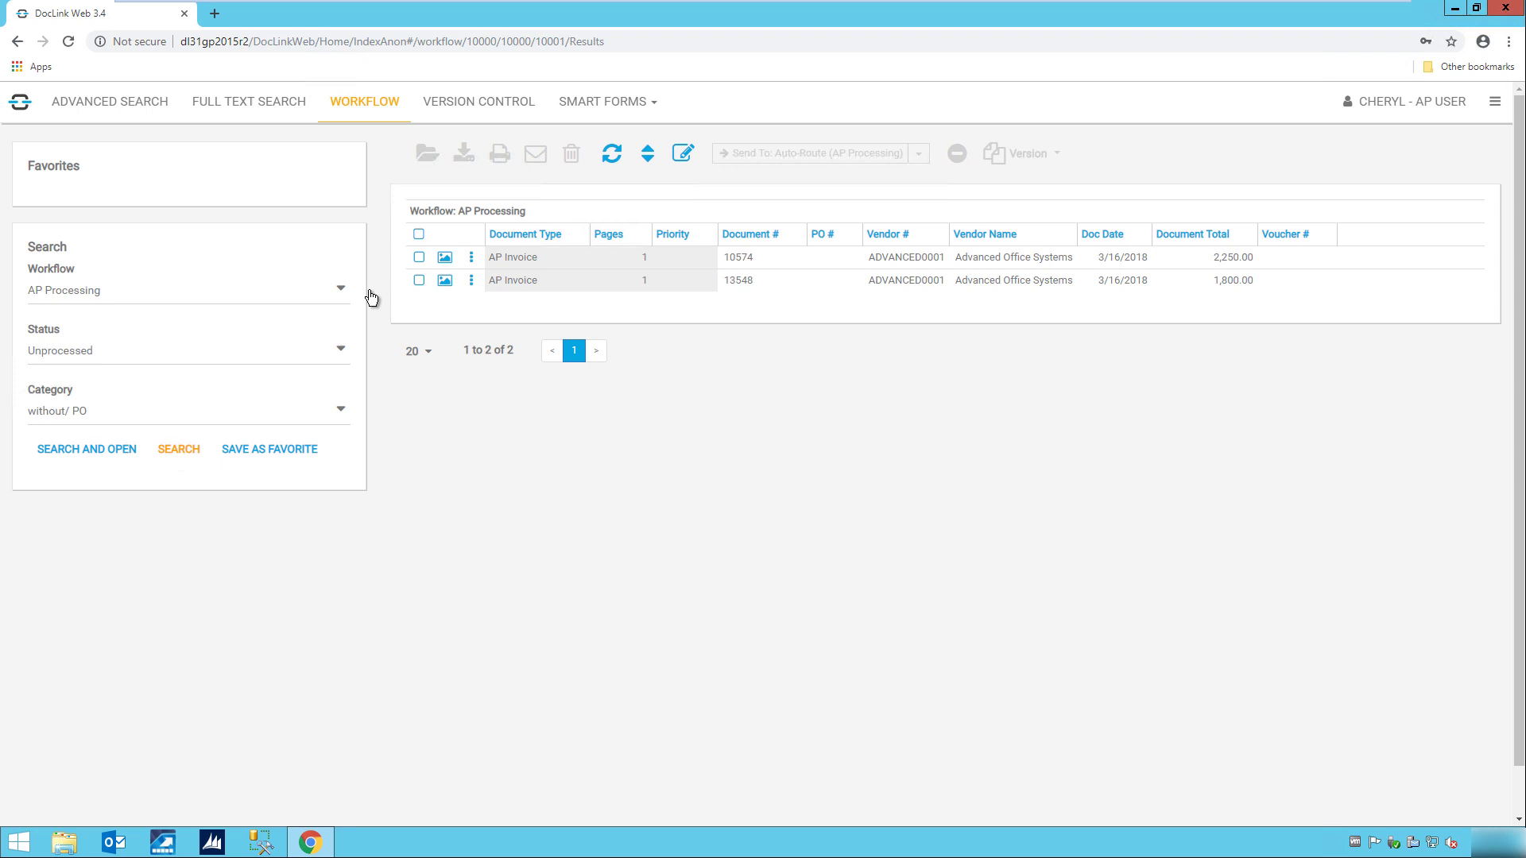
left_click(418, 258)
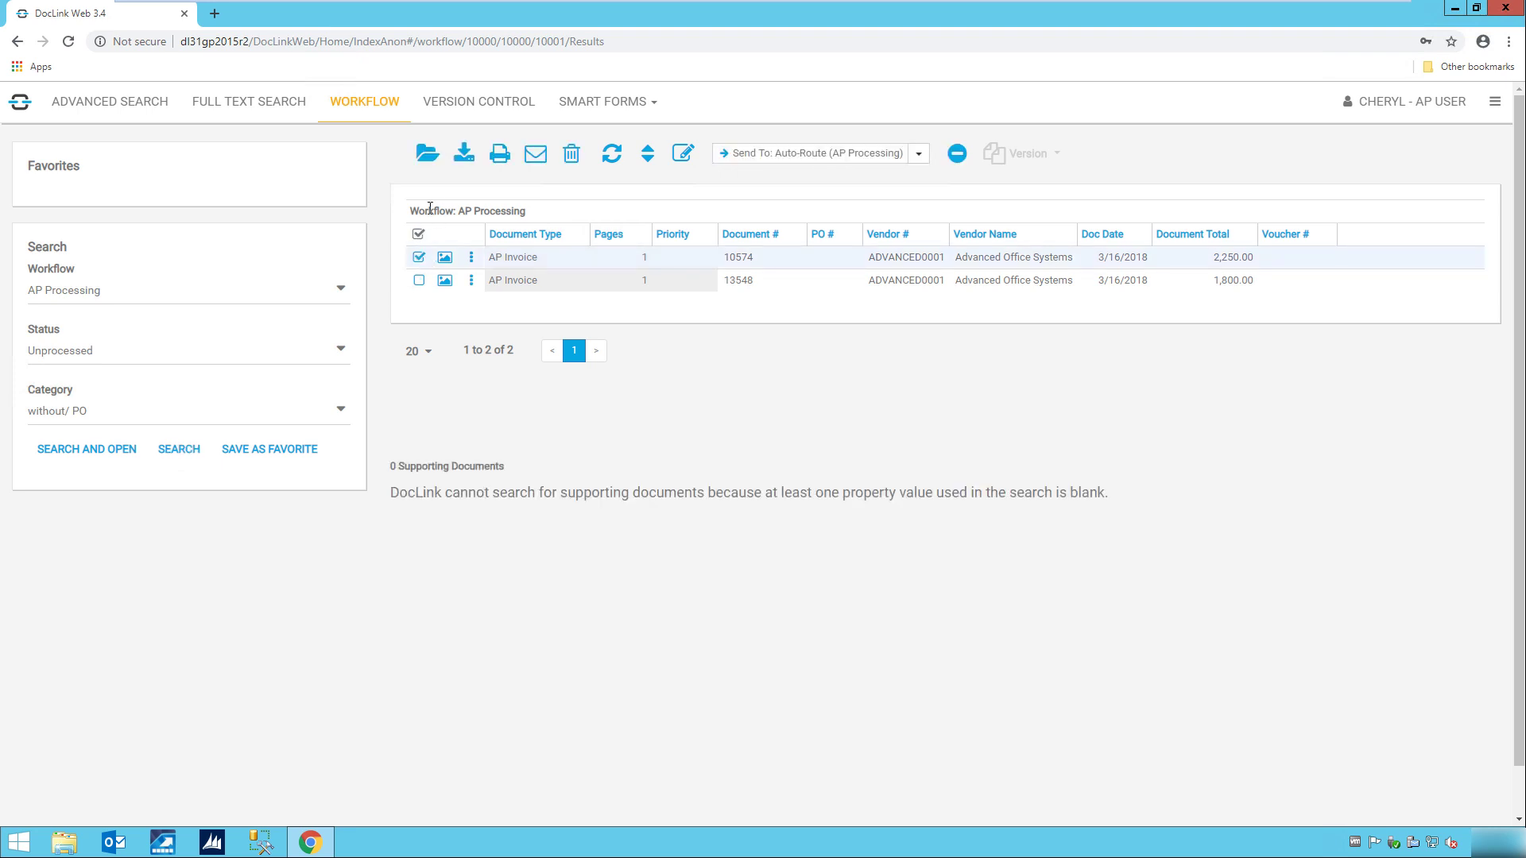
Step: Open invoice 10574 and create its Dynamics GP GL distribution stamp from the Fabrikam data
left_click(427, 153)
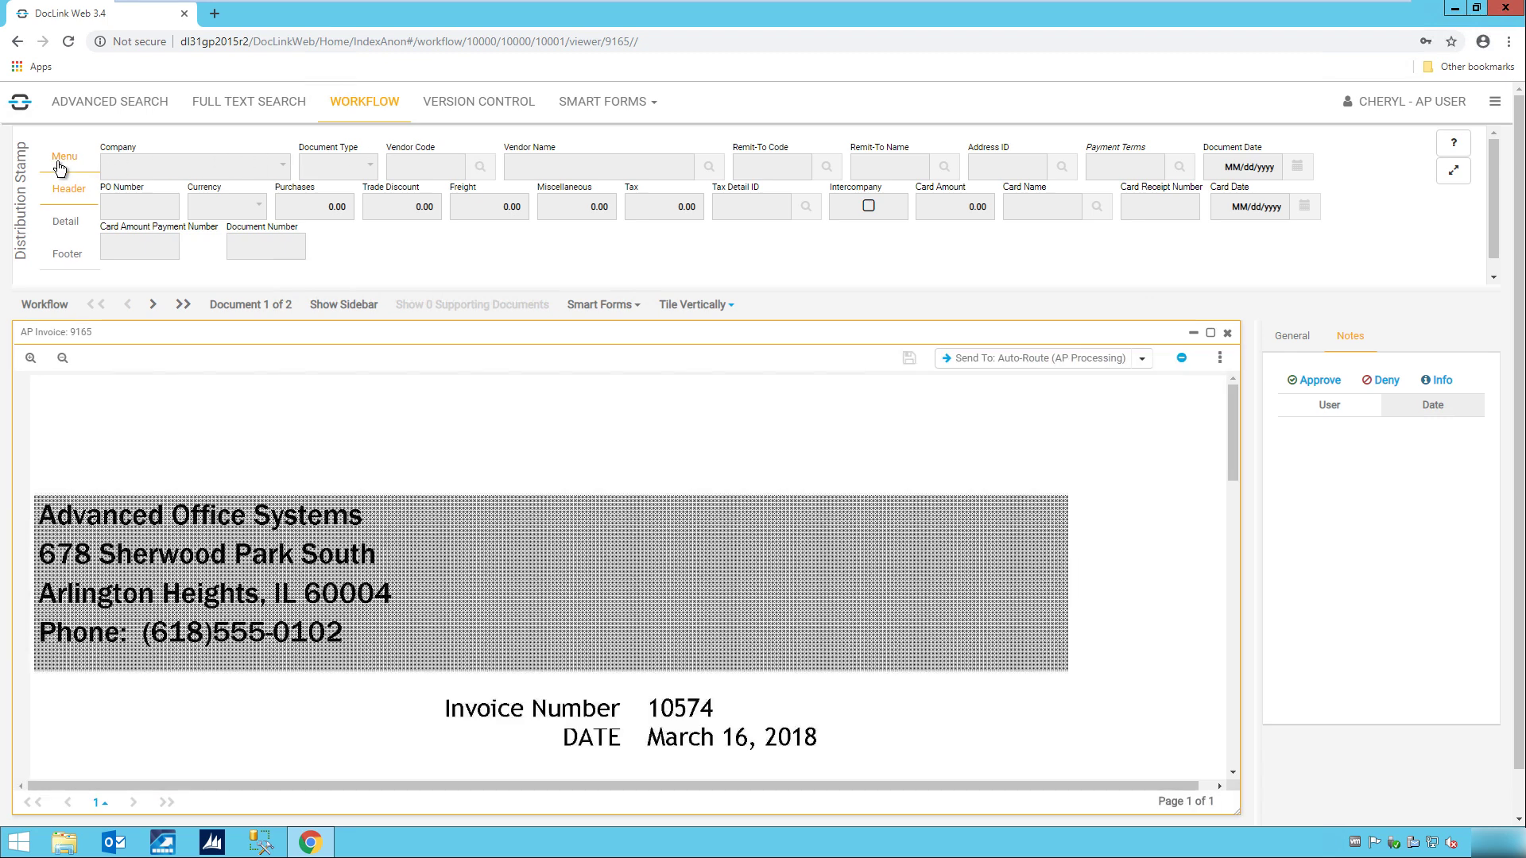
left_click(62, 164)
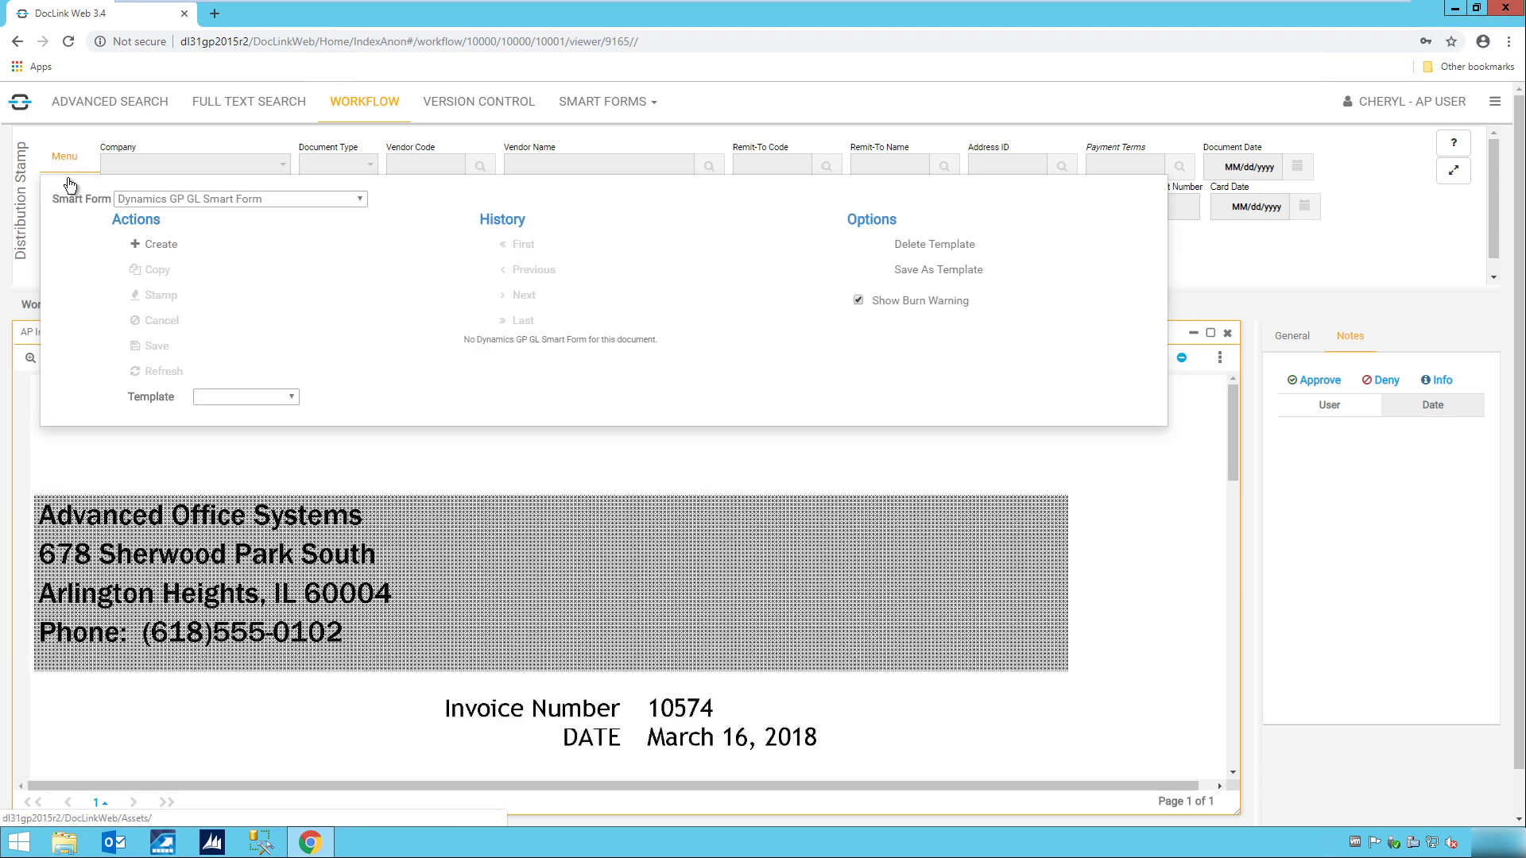
left_click(159, 244)
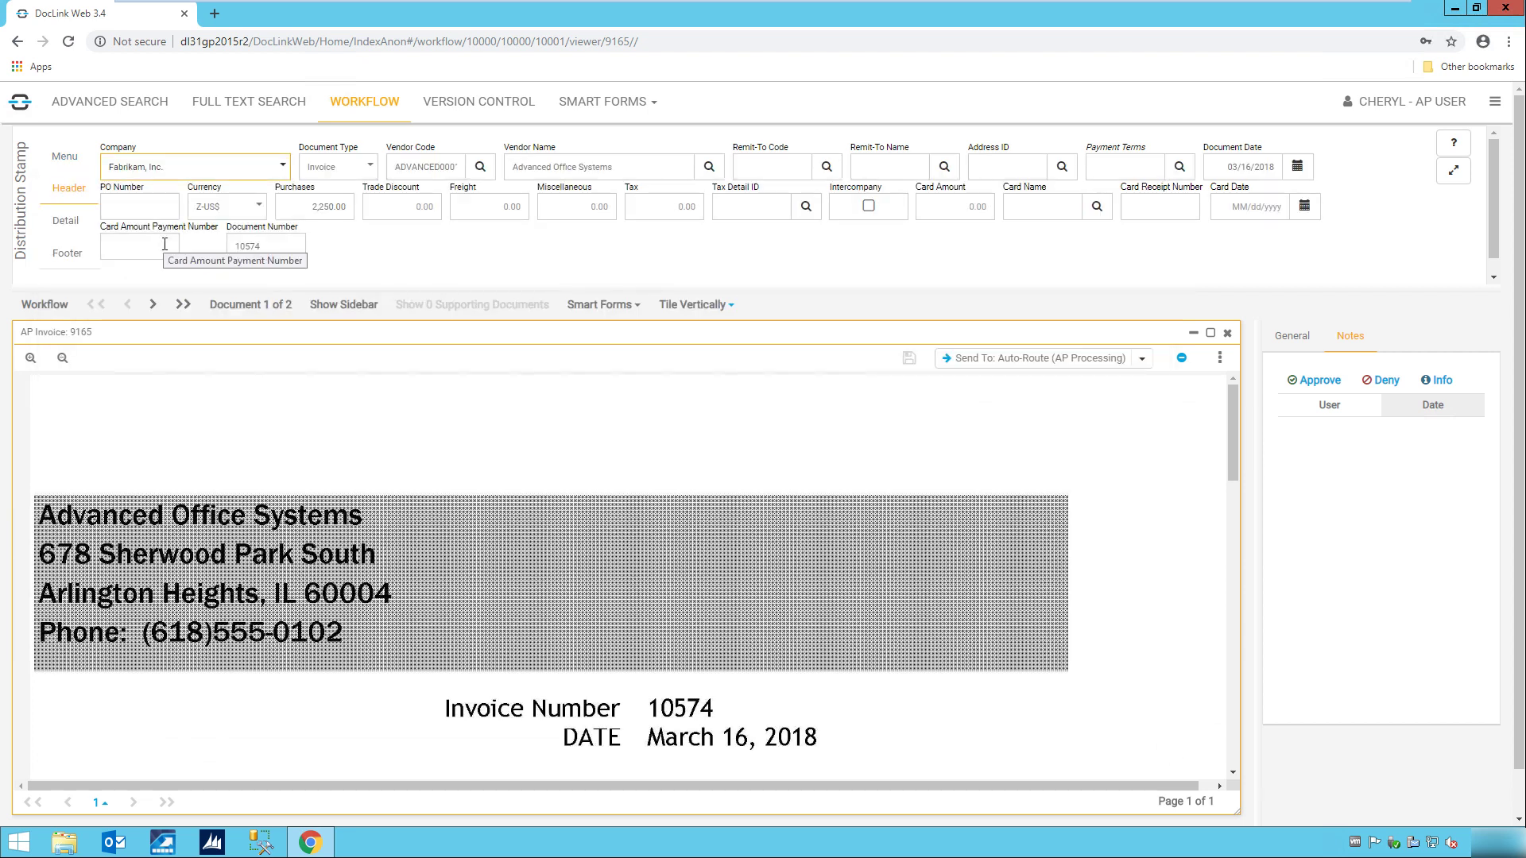
Step: Add a 2,250.00 detail line to account 500-6150-00 with reference 'services'
left_click(70, 232)
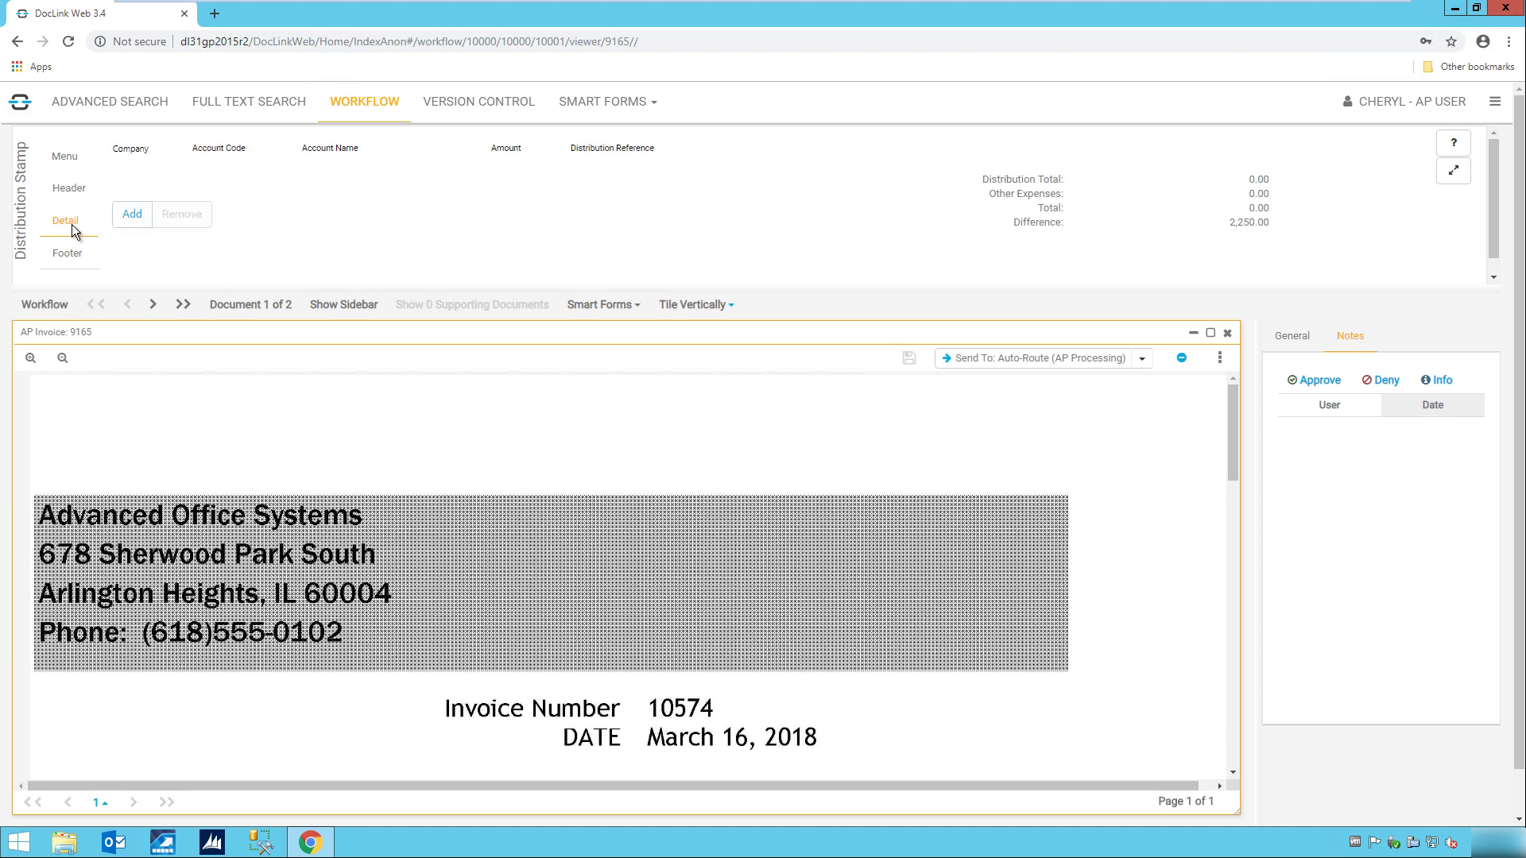
left_click(132, 217)
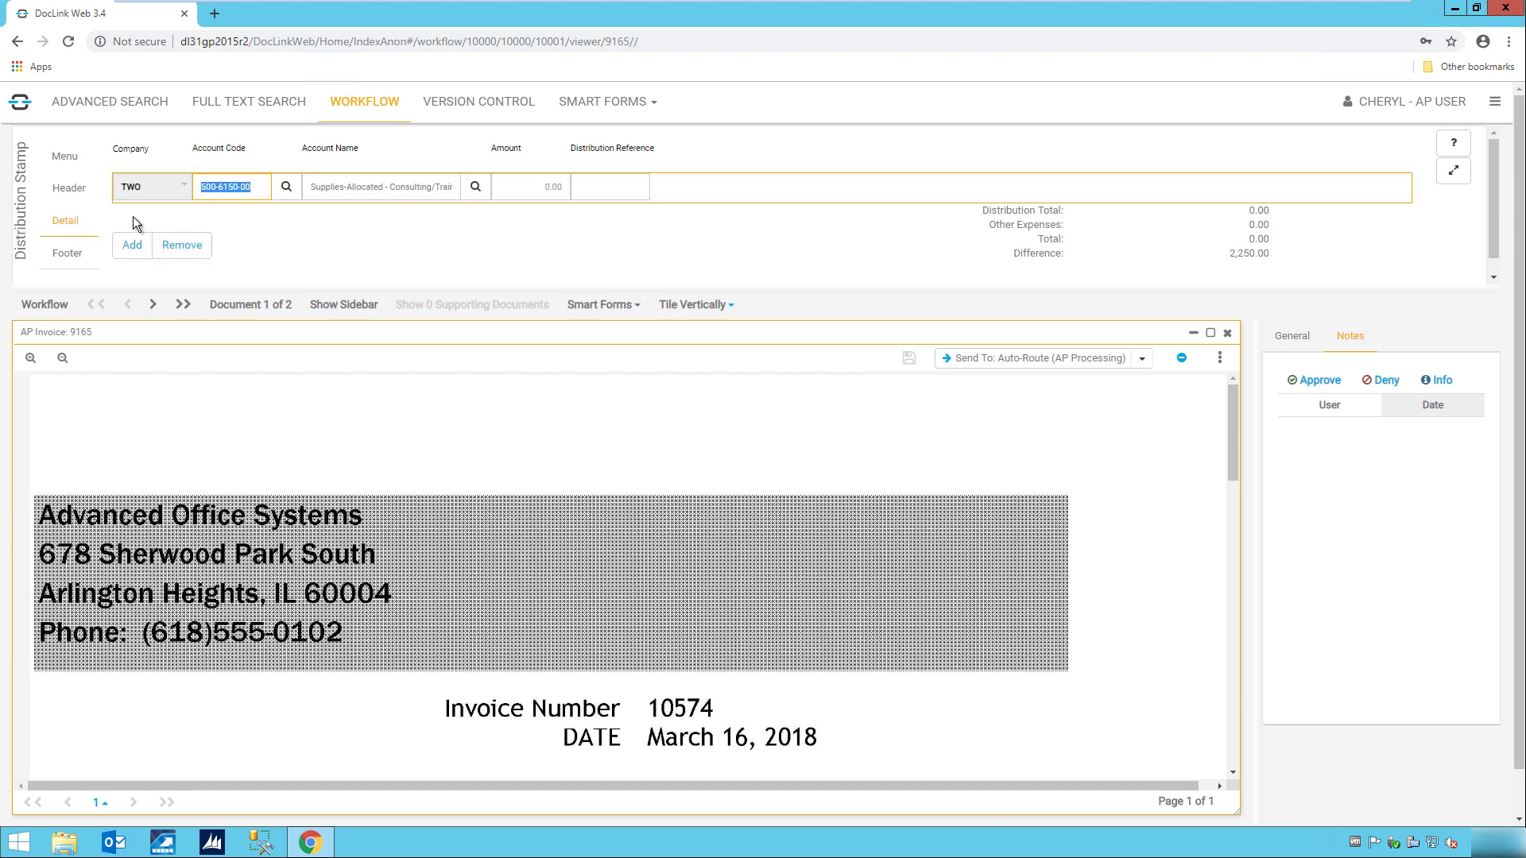
left_click(537, 185)
type("2250")
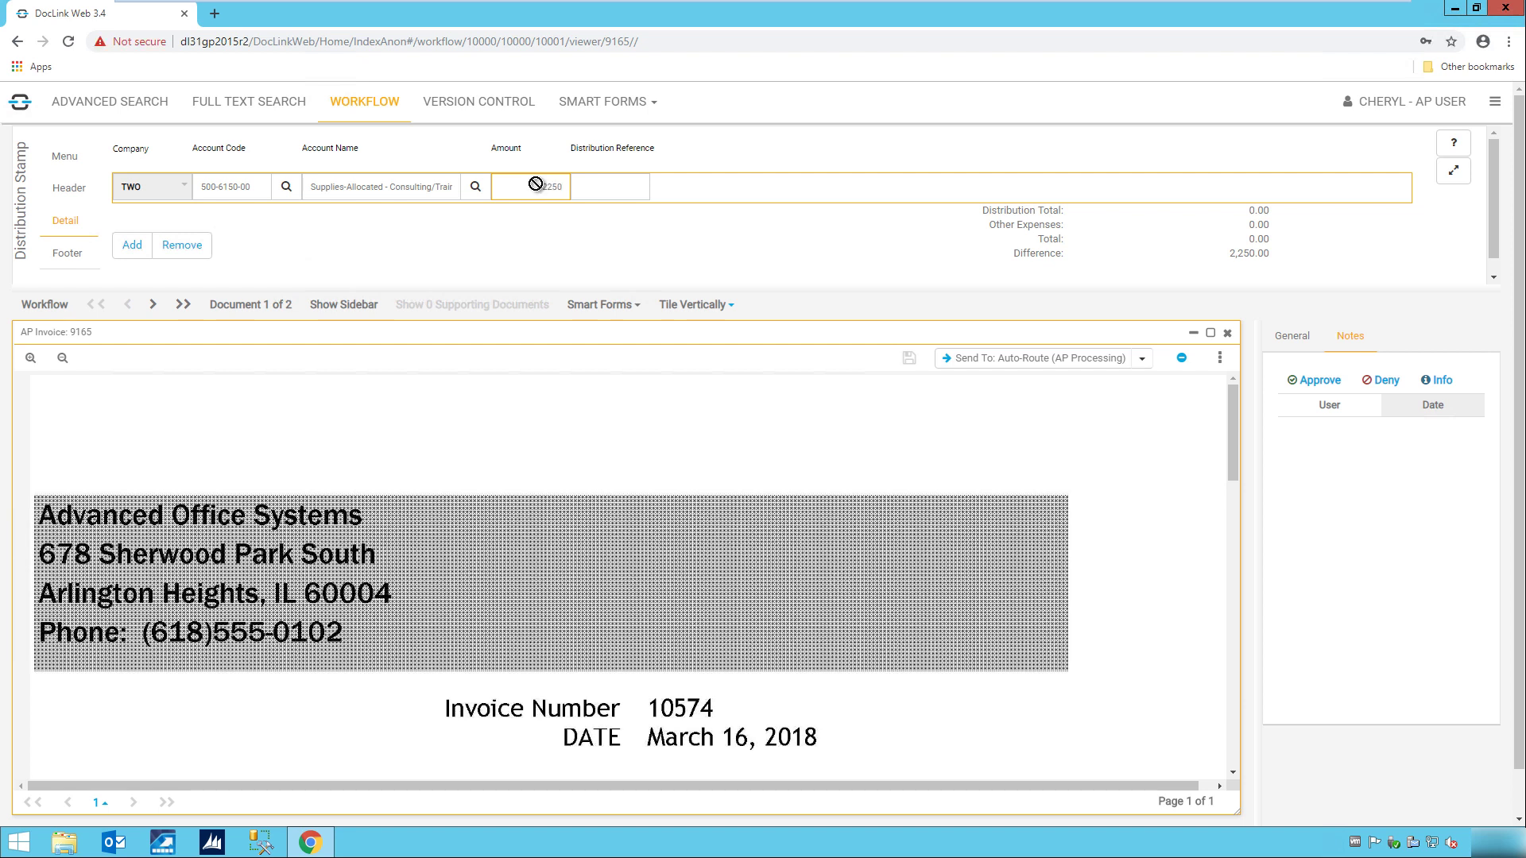
key("Tab")
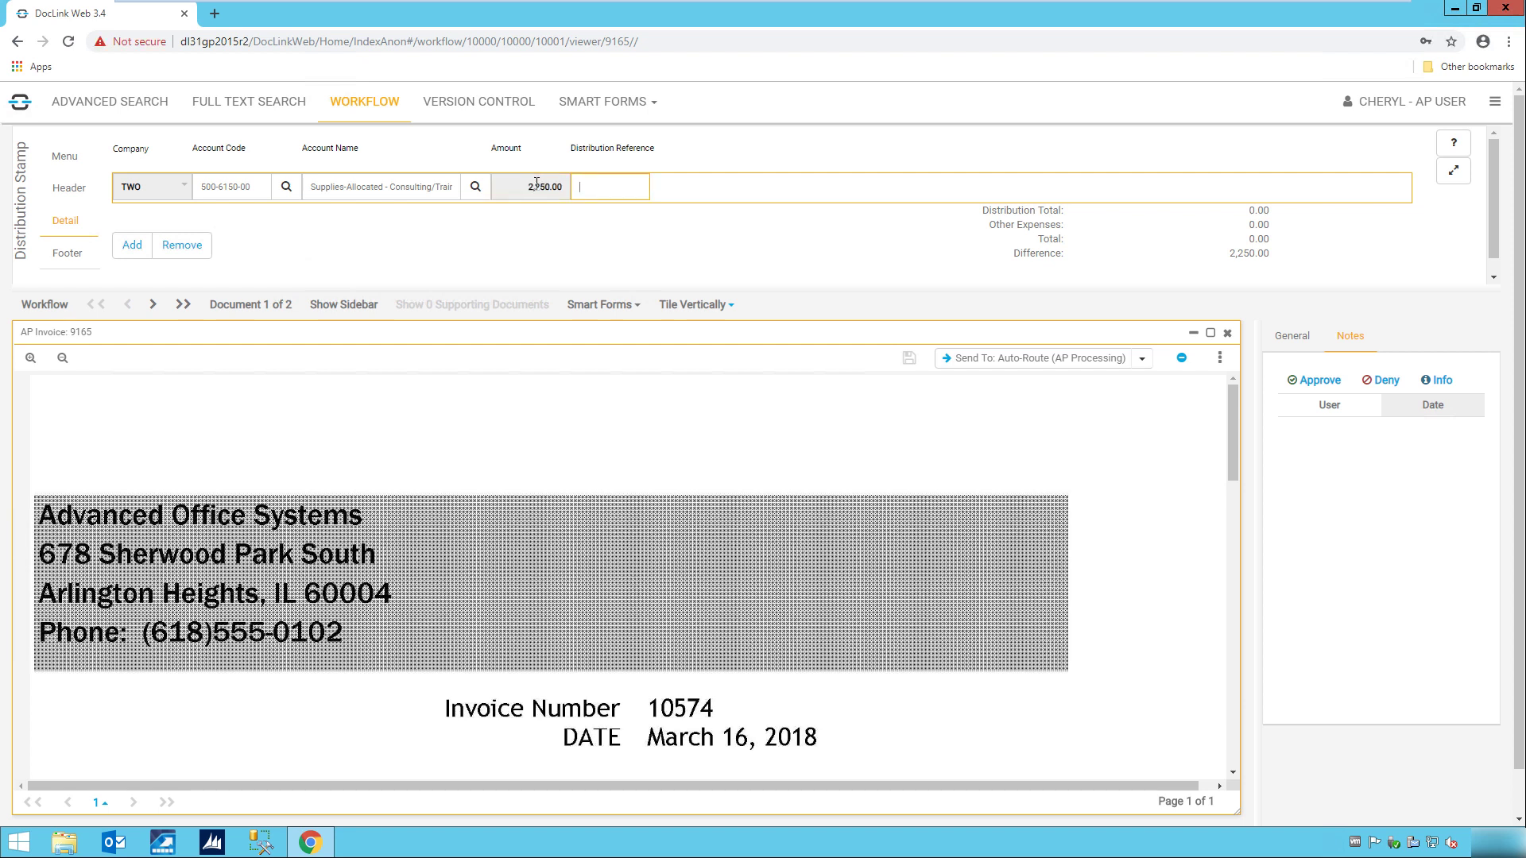
type("serv")
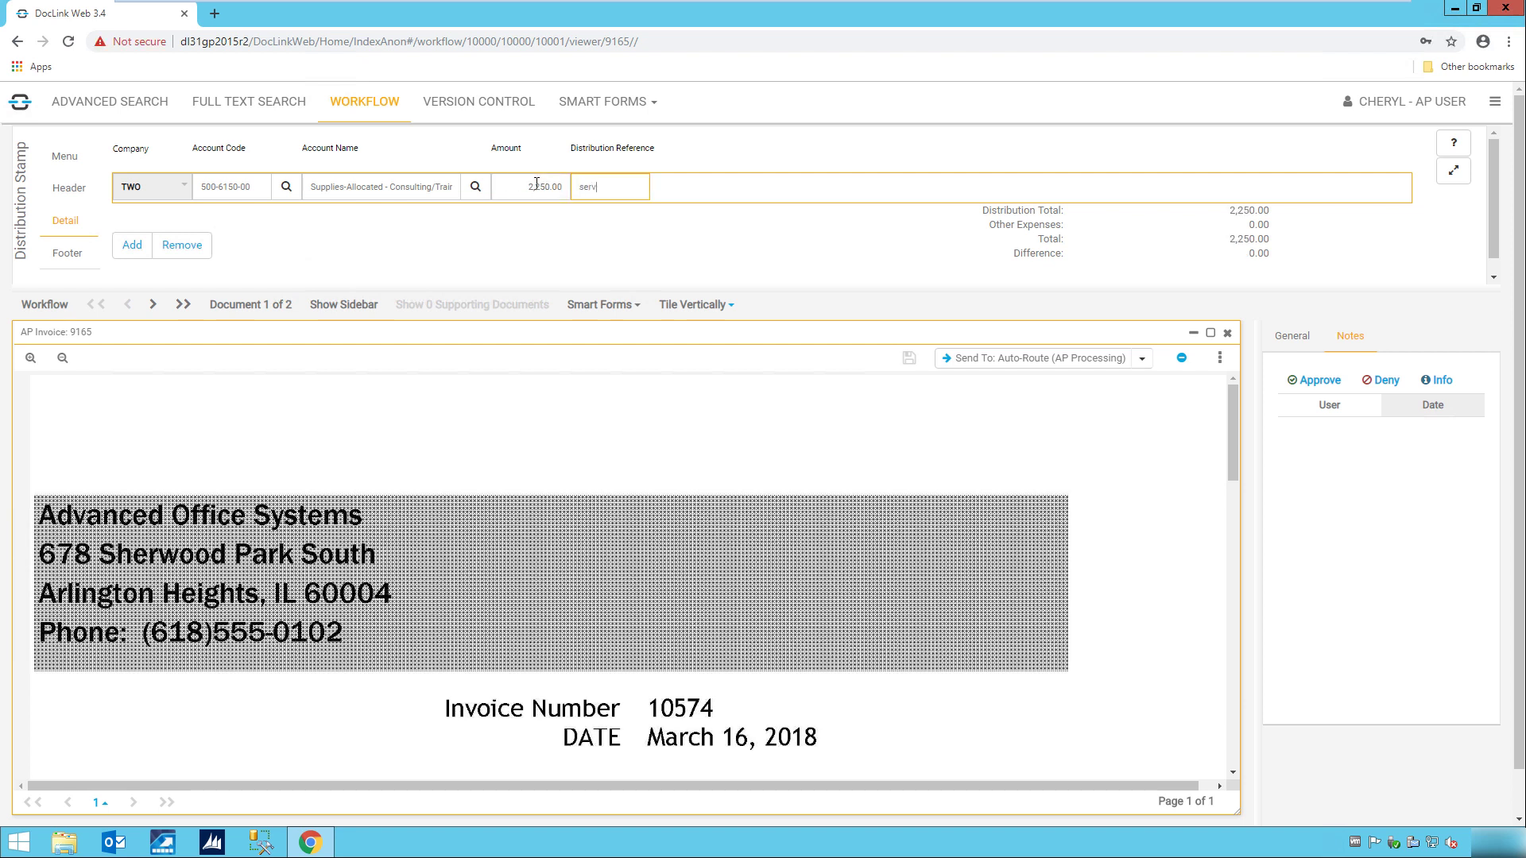
type("ices")
mouse_move(1237, 438)
left_mouse_down()
mouse_move(1222, 593)
mouse_move(1235, 706)
left_mouse_up()
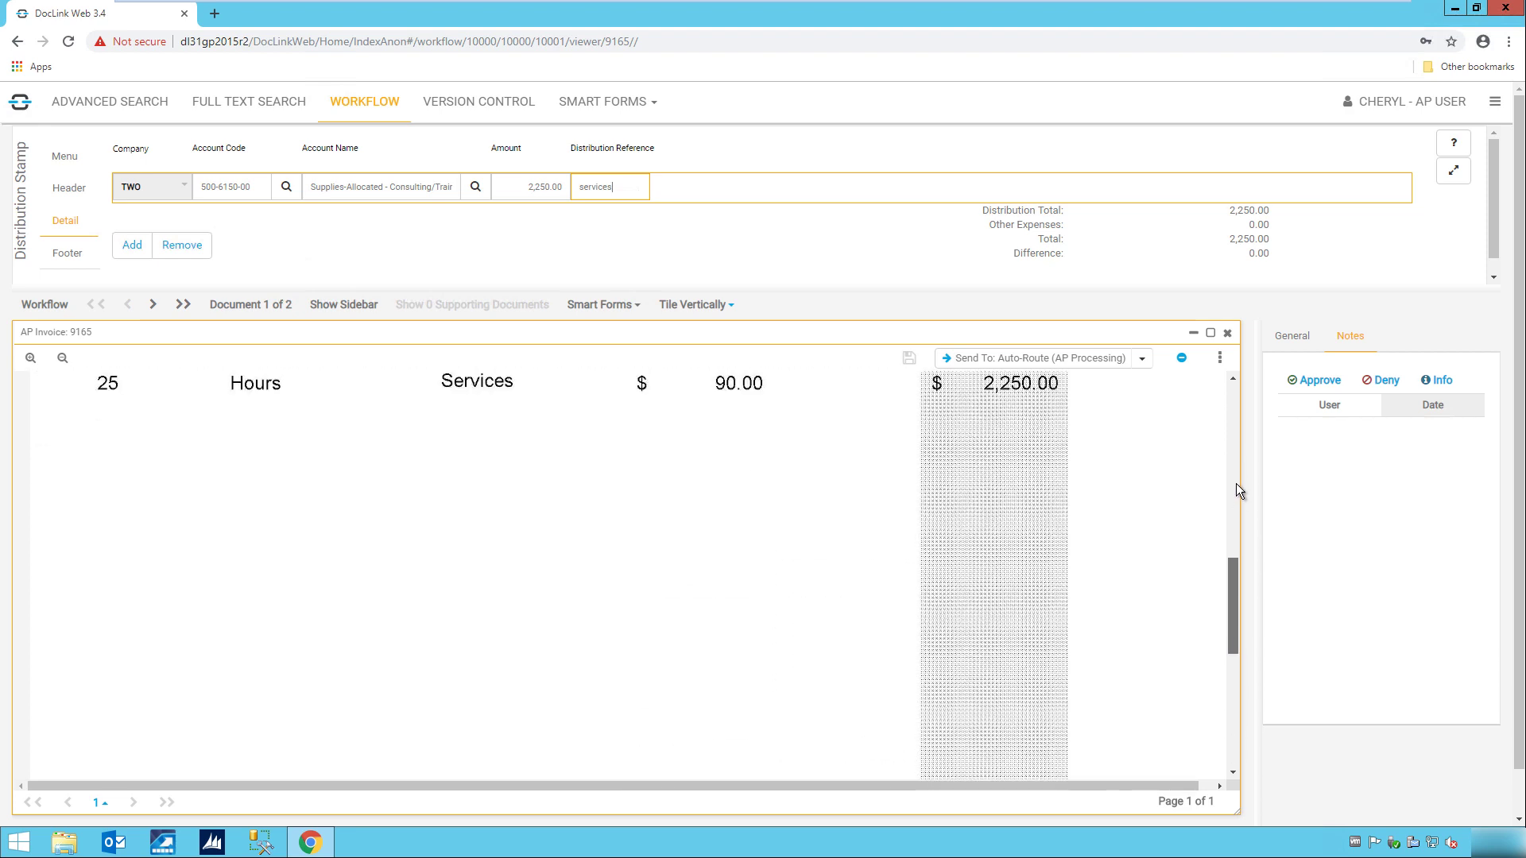
left_click_drag(1236, 703, 1237, 385)
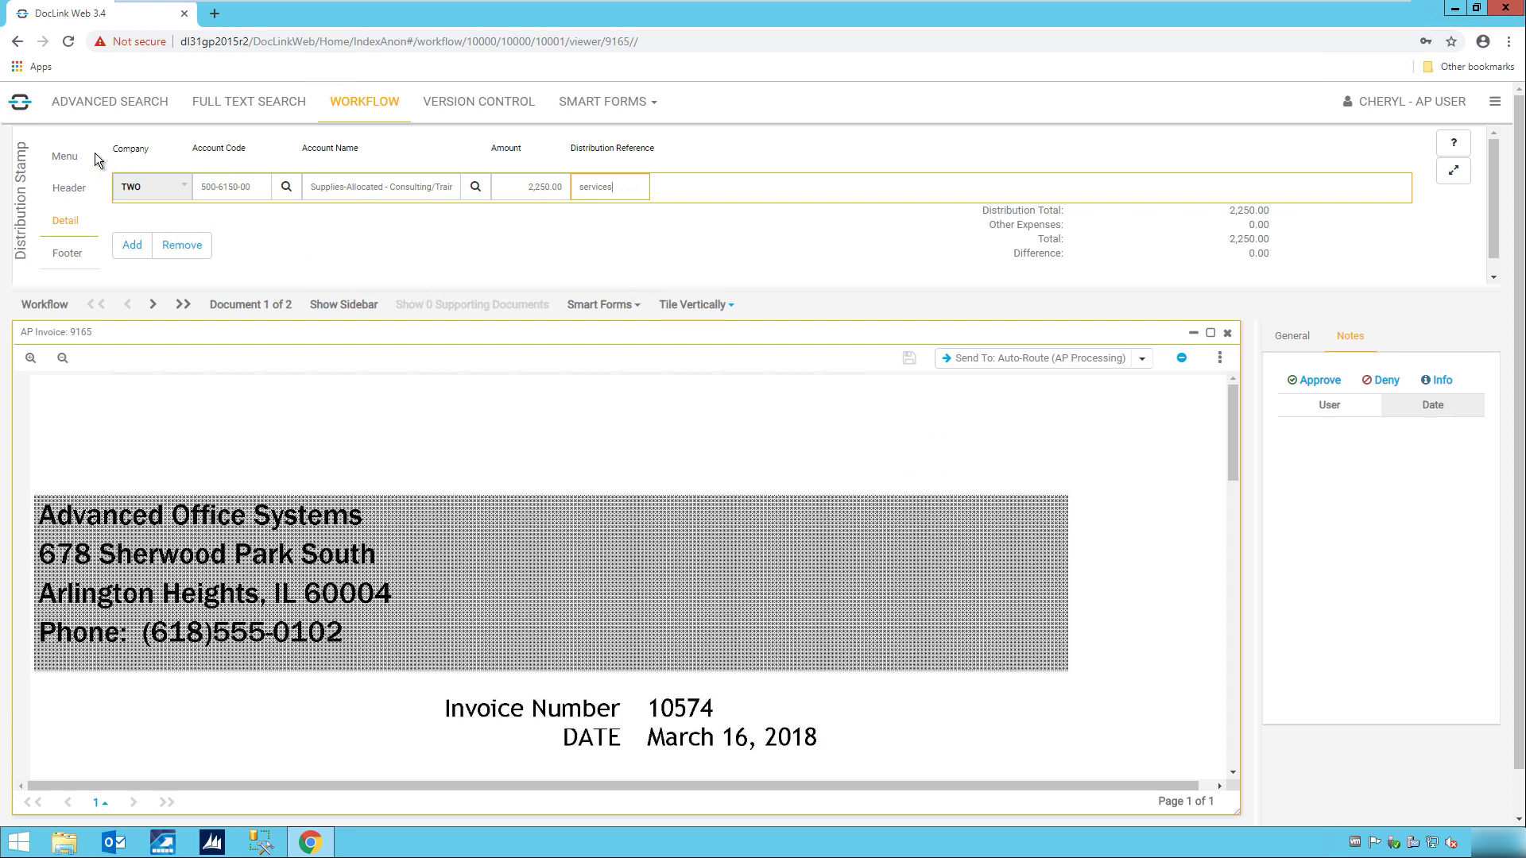
Step: Burn the stamp into invoice 10574 and send it to Auto-Route (AP Processing)
left_click(64, 157)
left_click(155, 296)
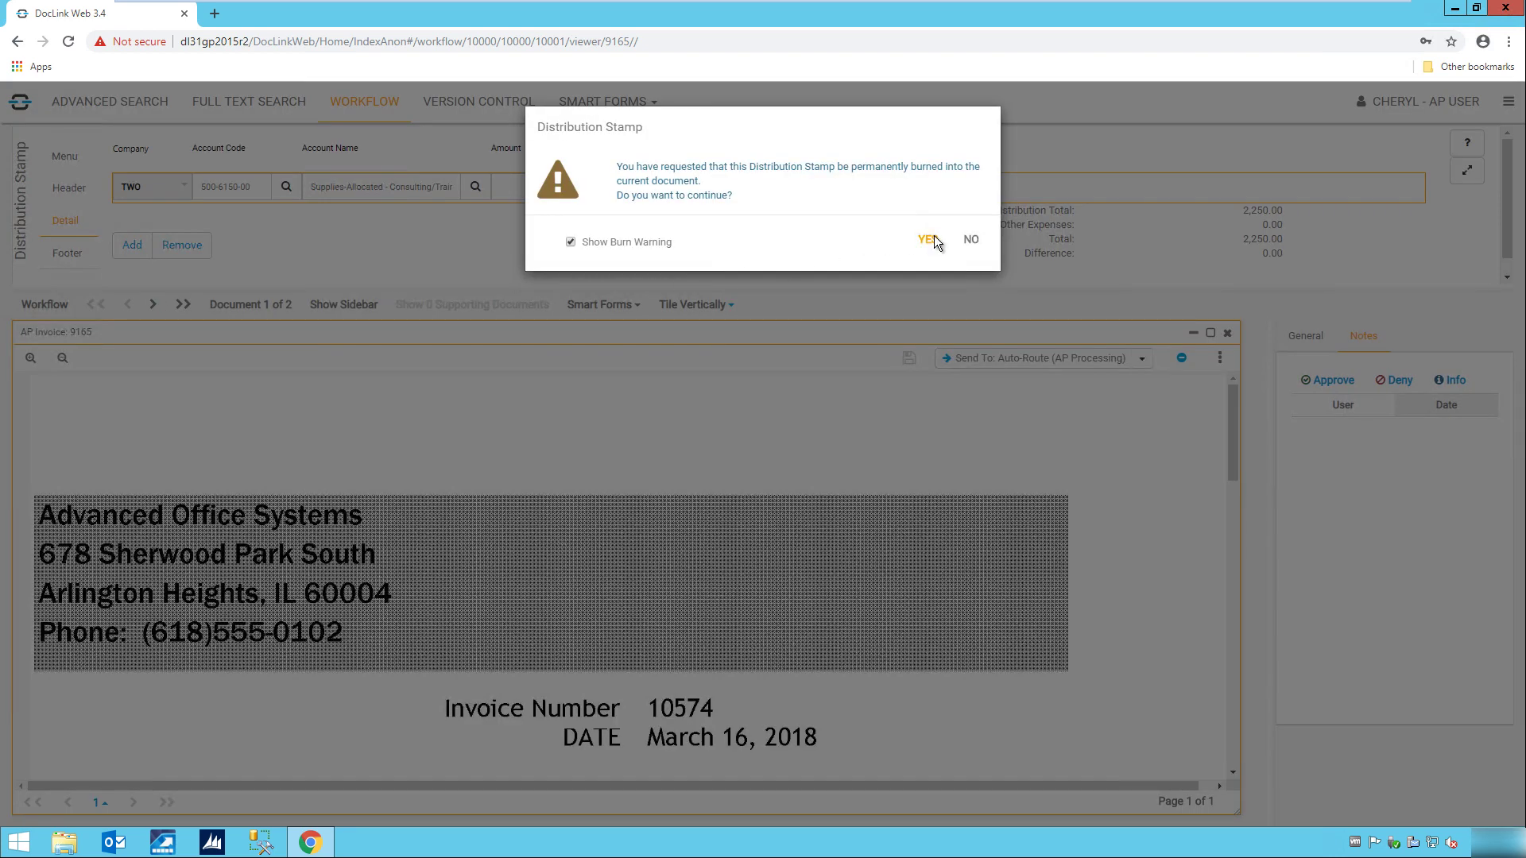
left_click(931, 239)
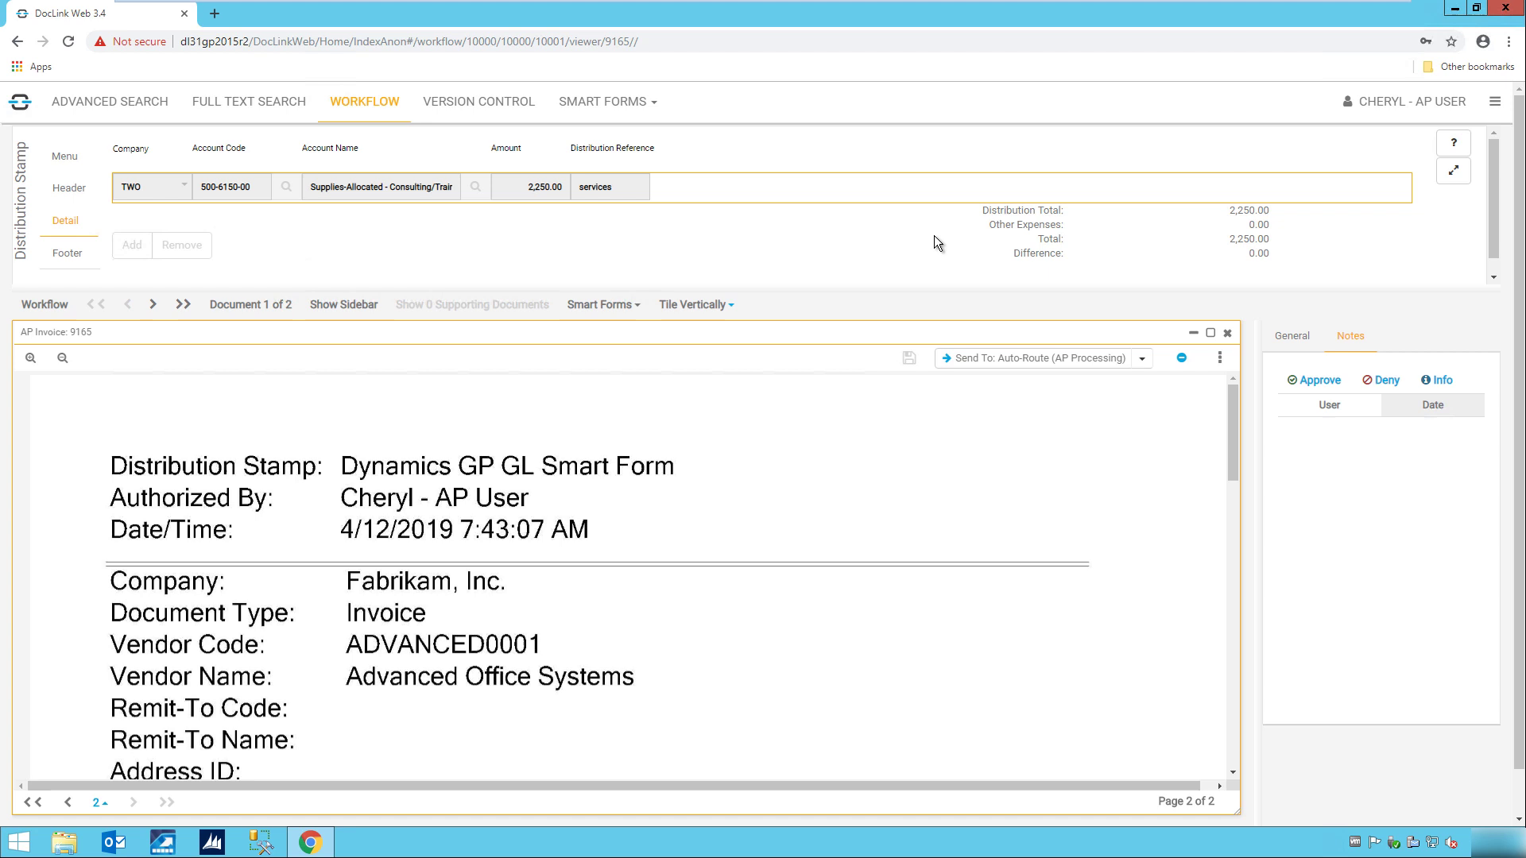
left_click(1064, 359)
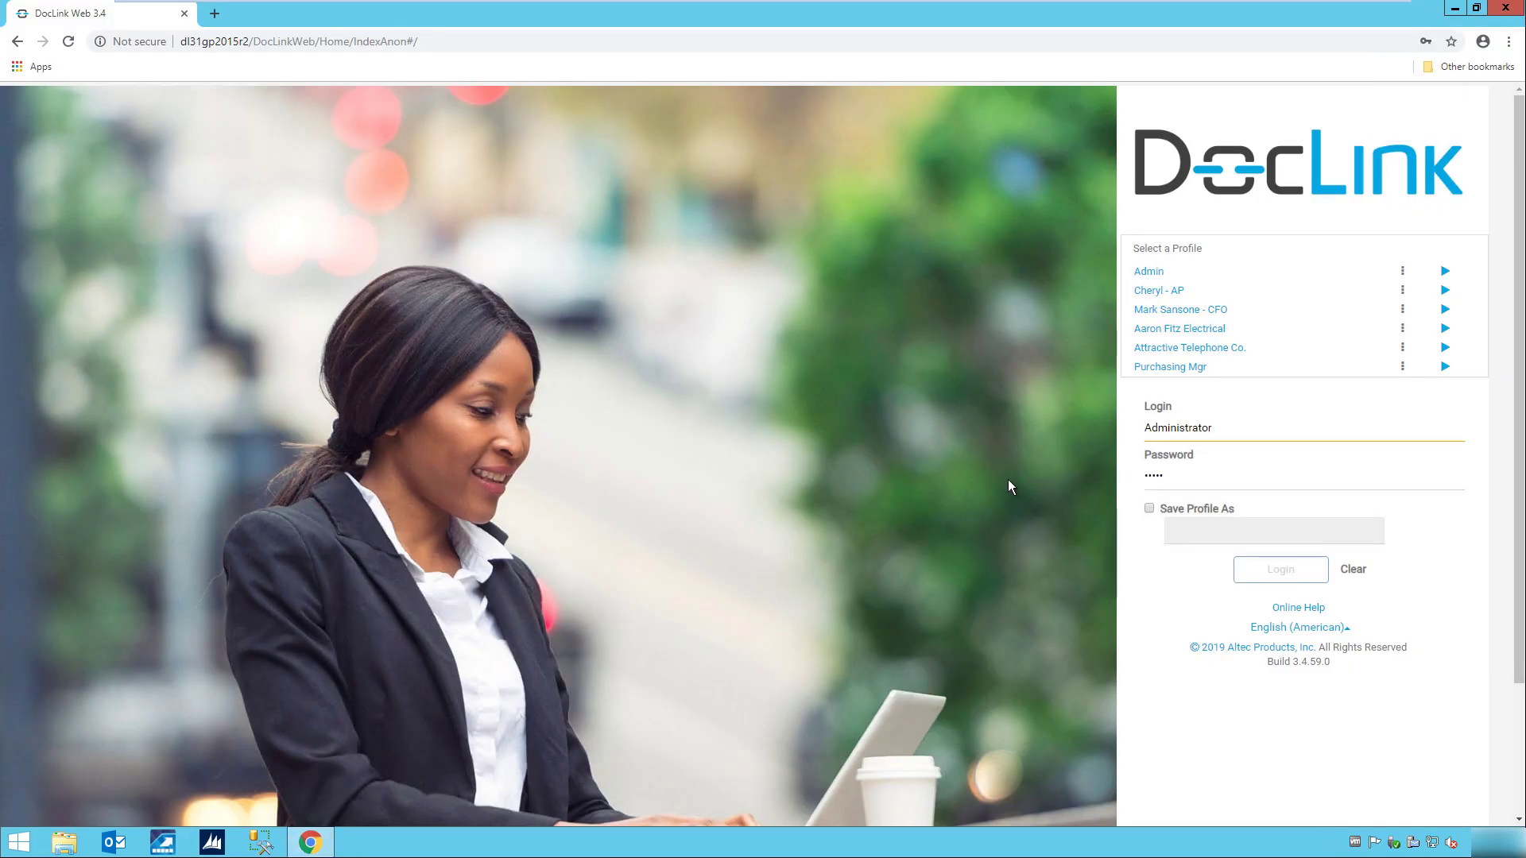
left_click(1444, 309)
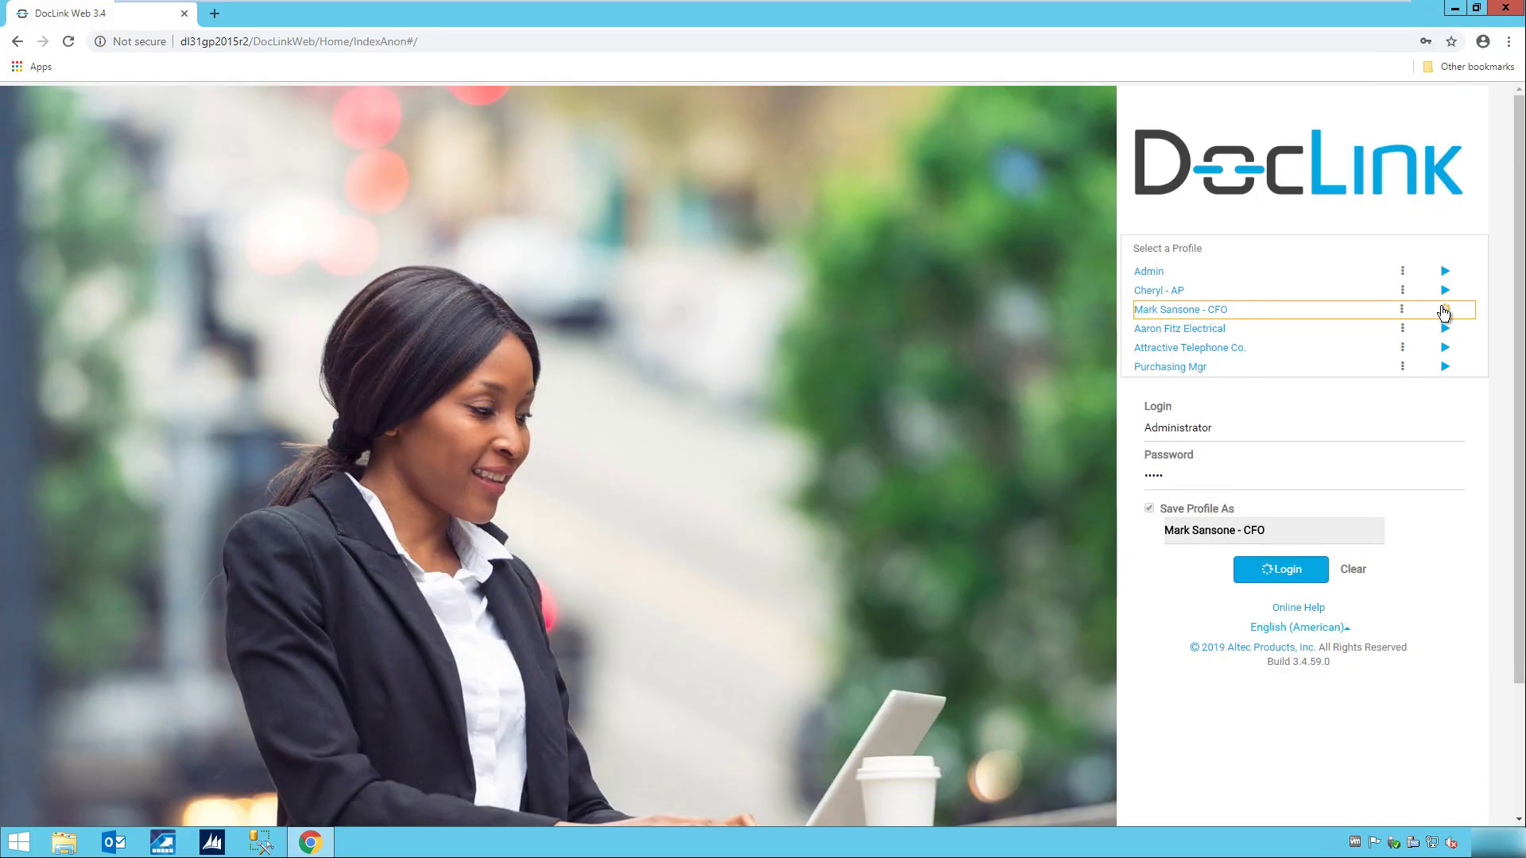
left_click(364, 104)
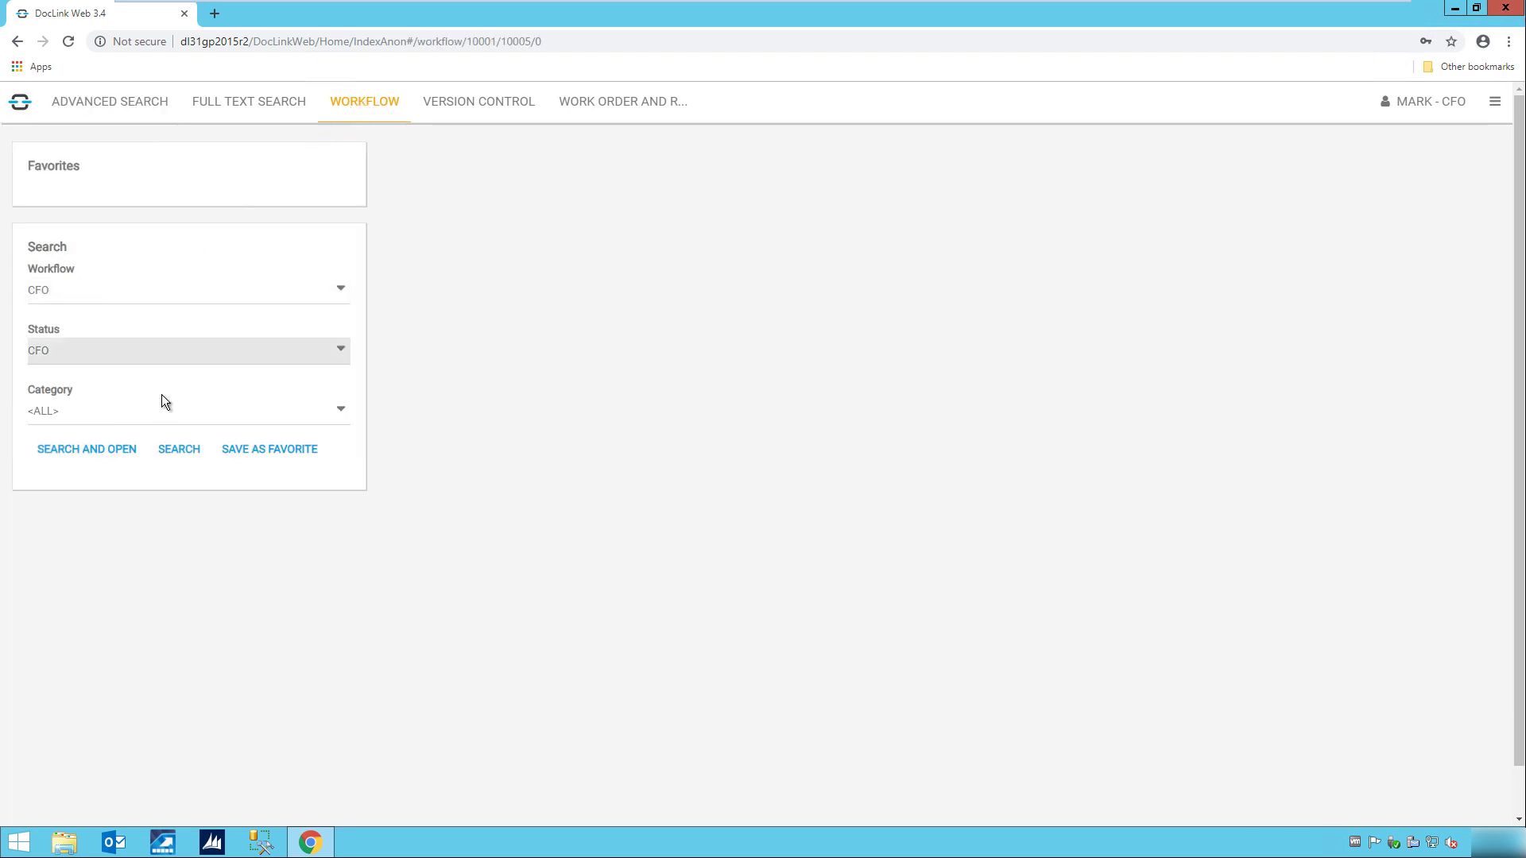
left_click(188, 458)
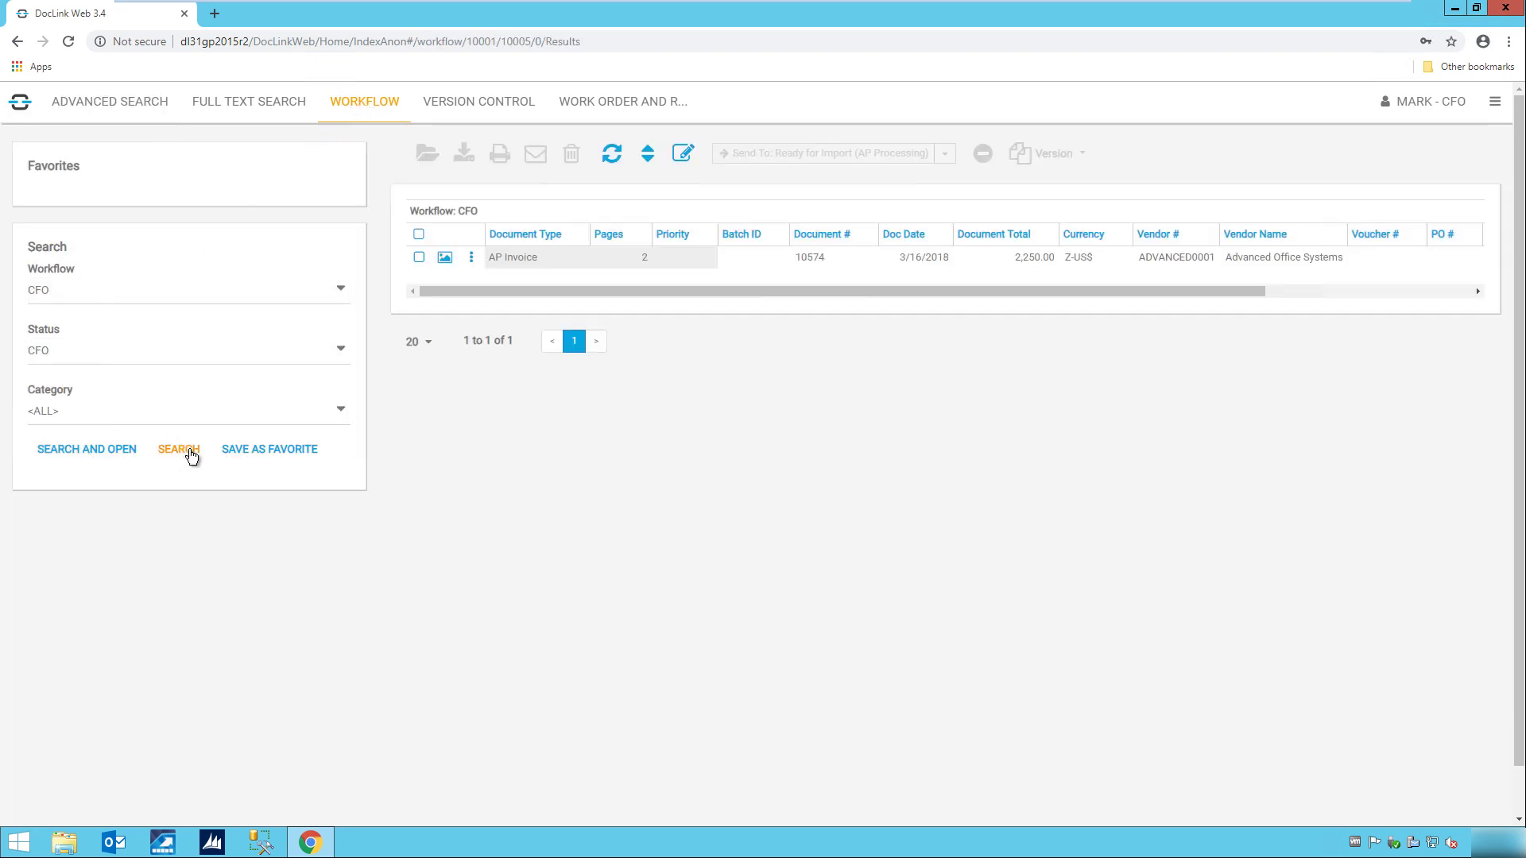
left_click(419, 257)
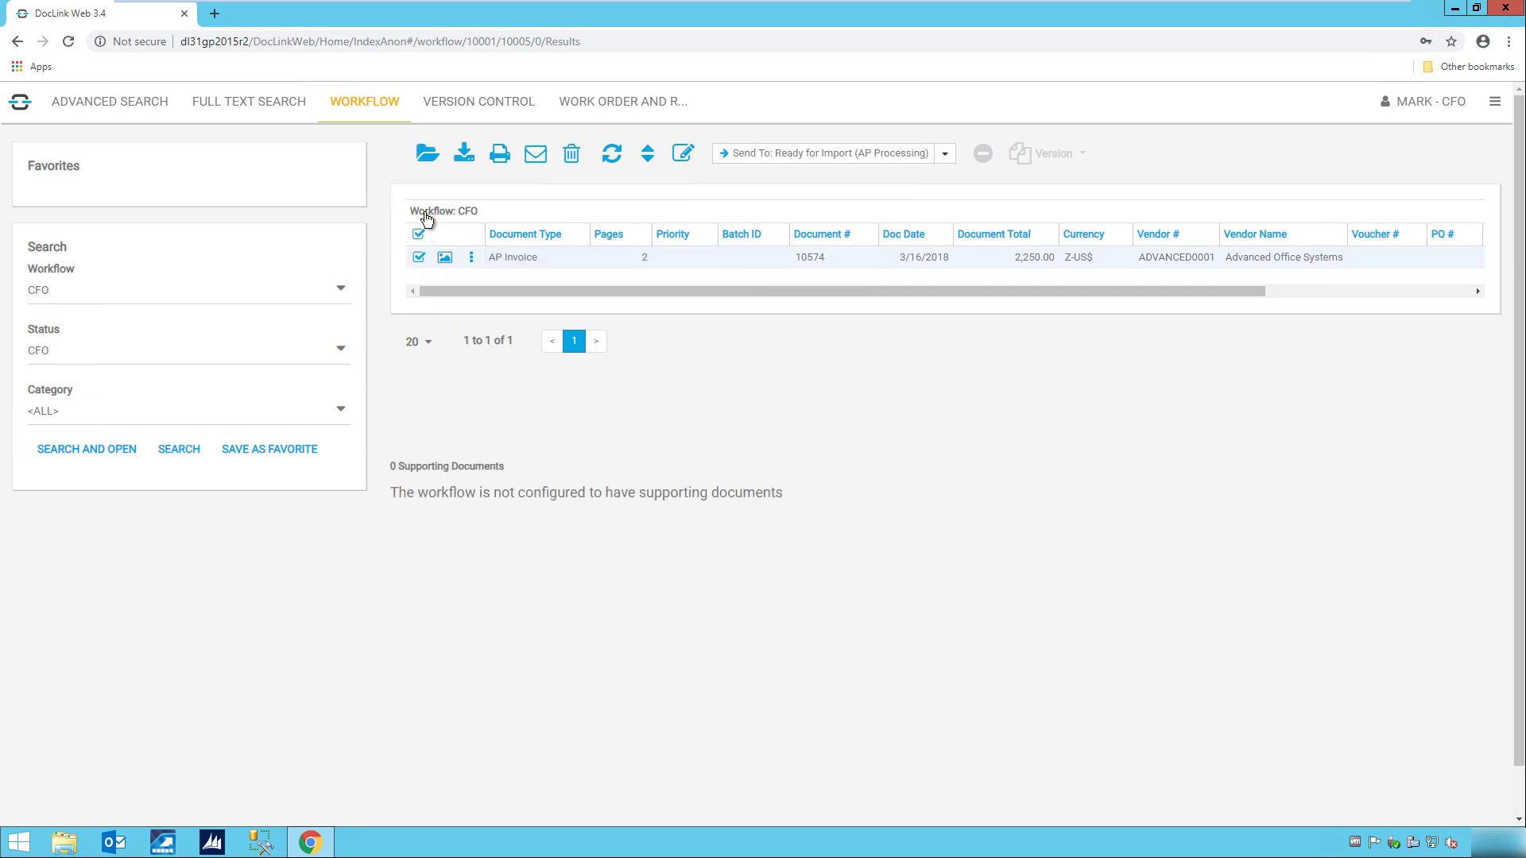
left_click(427, 153)
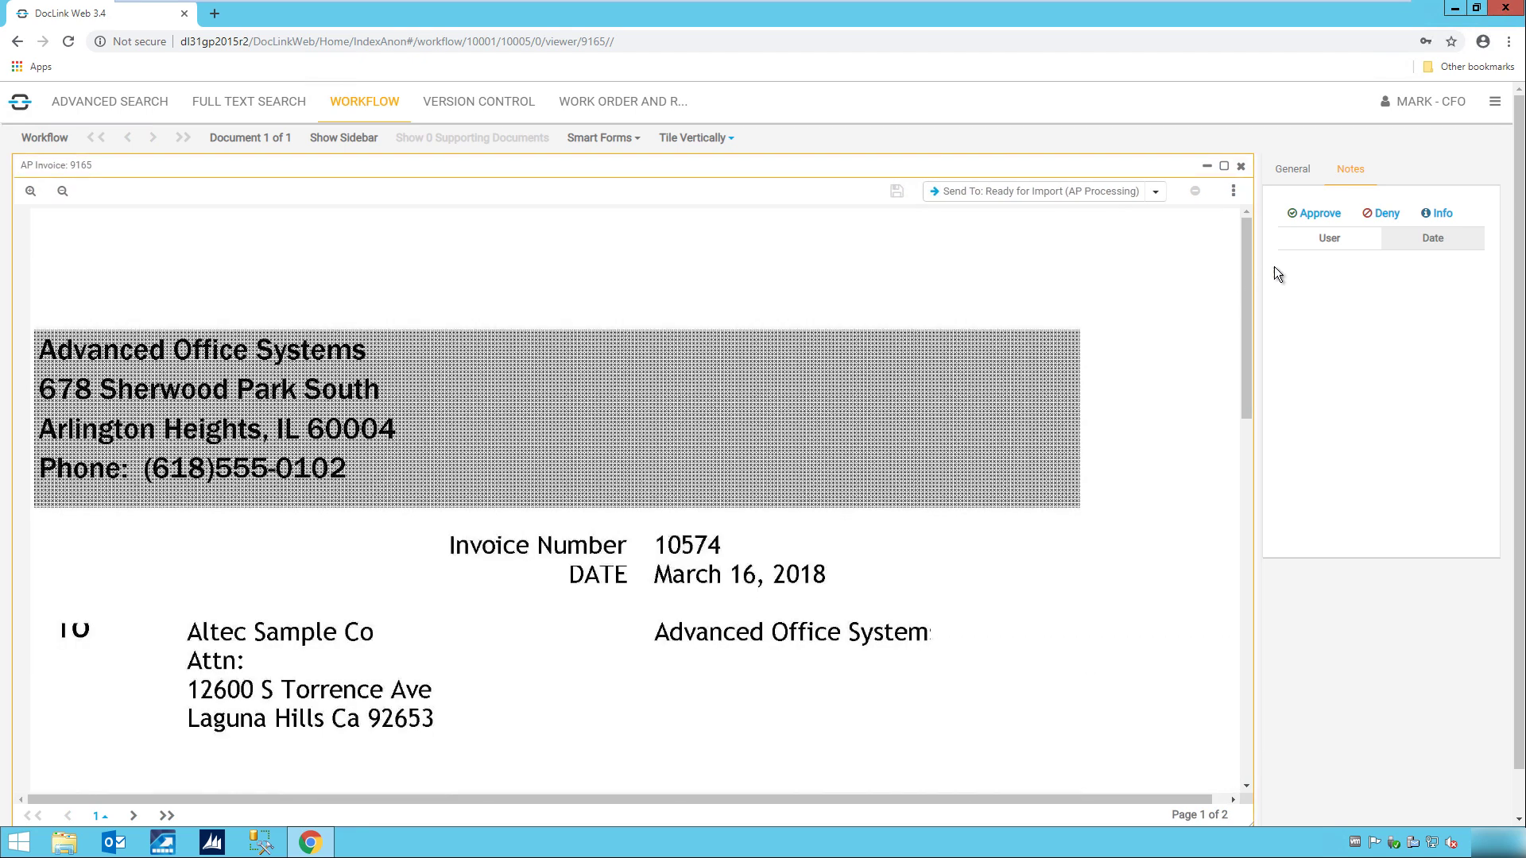
Step: Approve invoice 10574 as CFO and send it to Ready for Import
left_click(1337, 224)
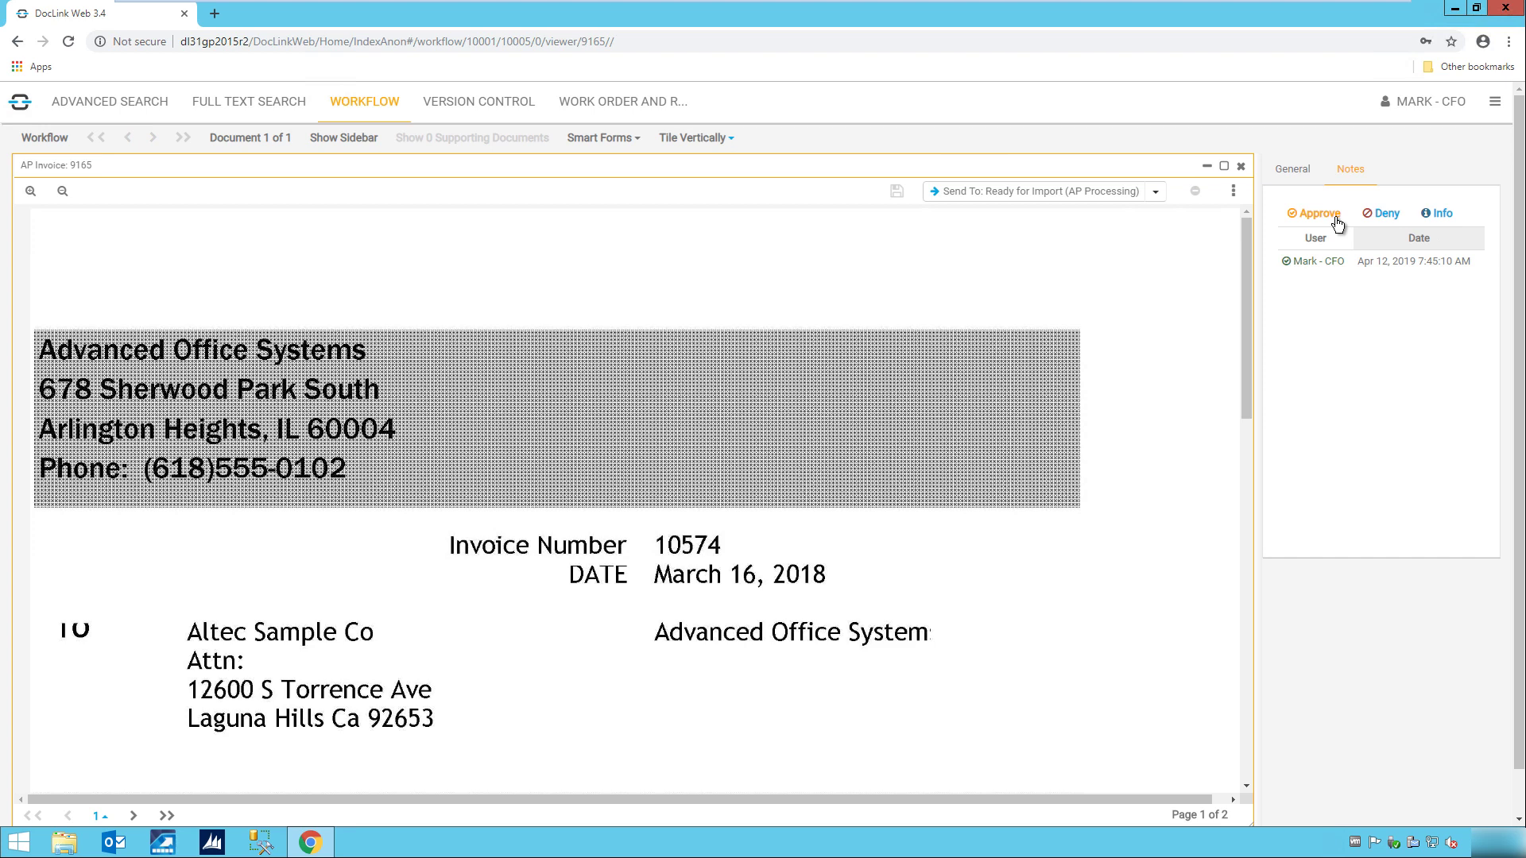
left_click(1069, 190)
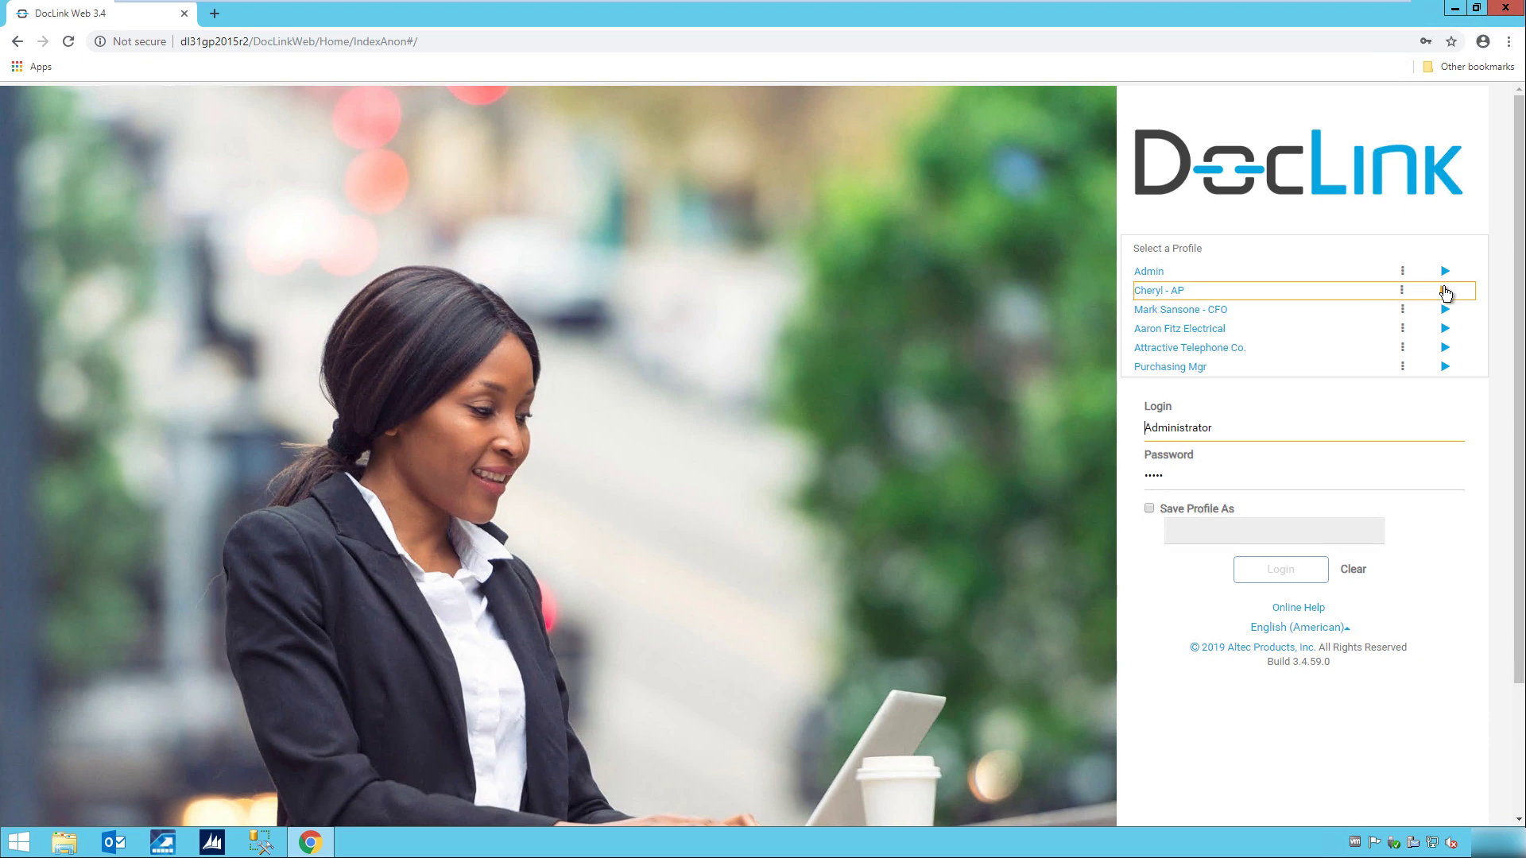
Step: Log in as Cheryl - AP and search AP Processing for Approved for Posting invoices
left_click(1444, 294)
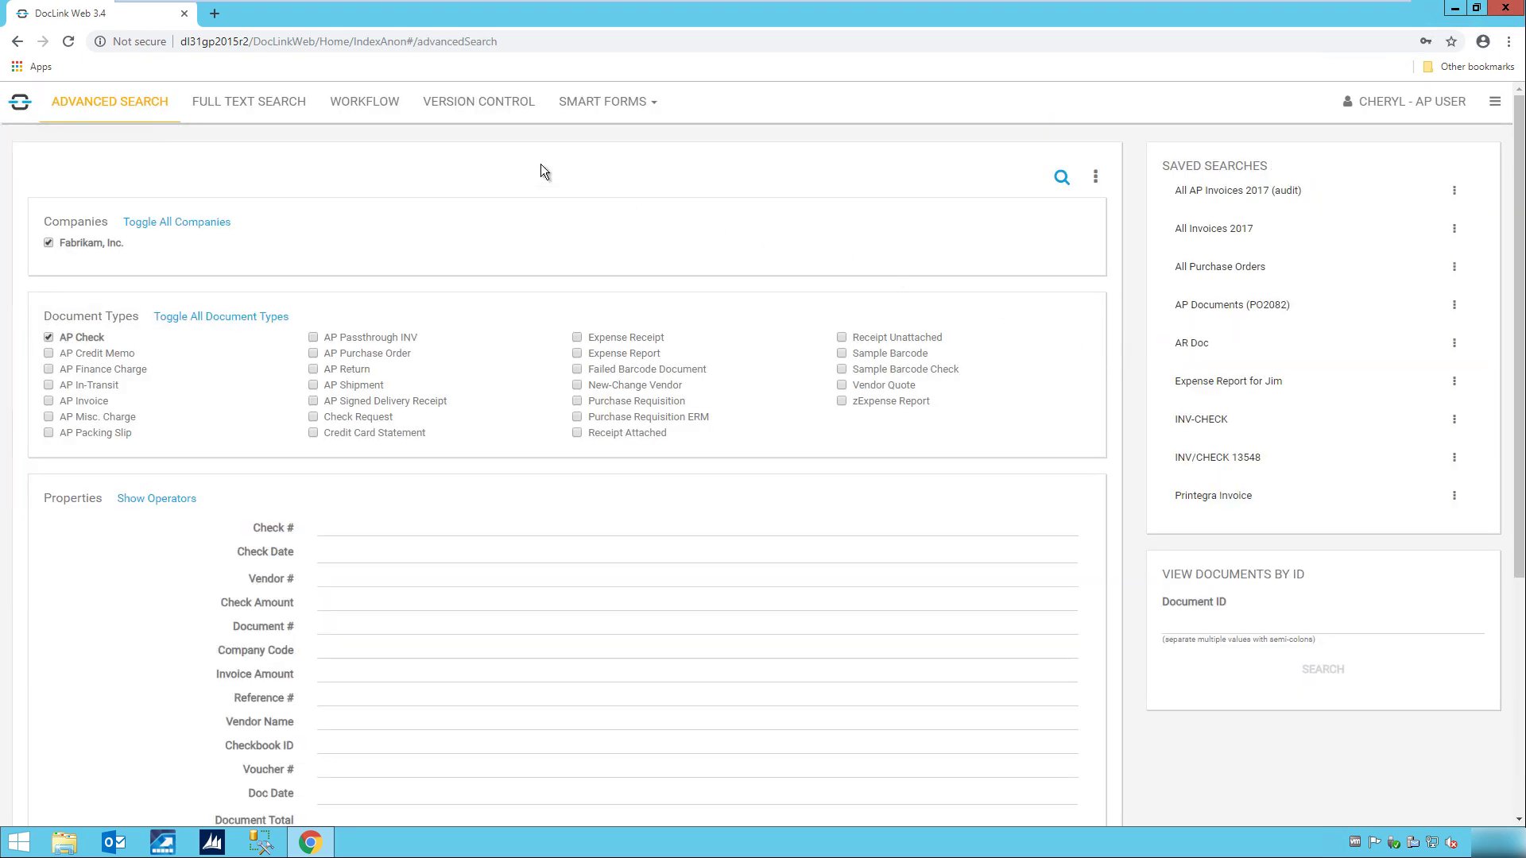
left_click(379, 108)
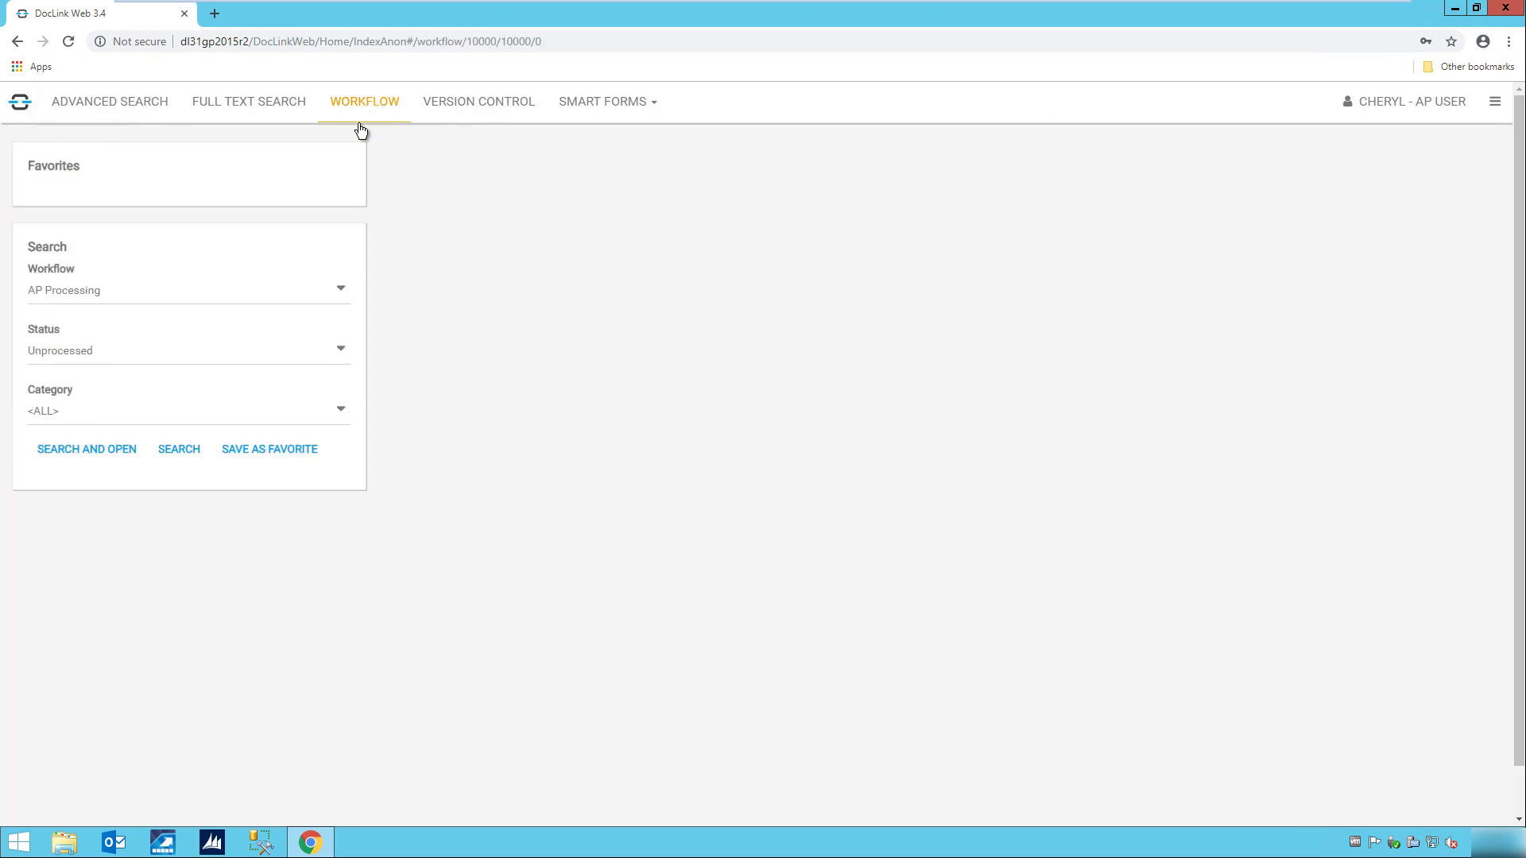
left_click(181, 304)
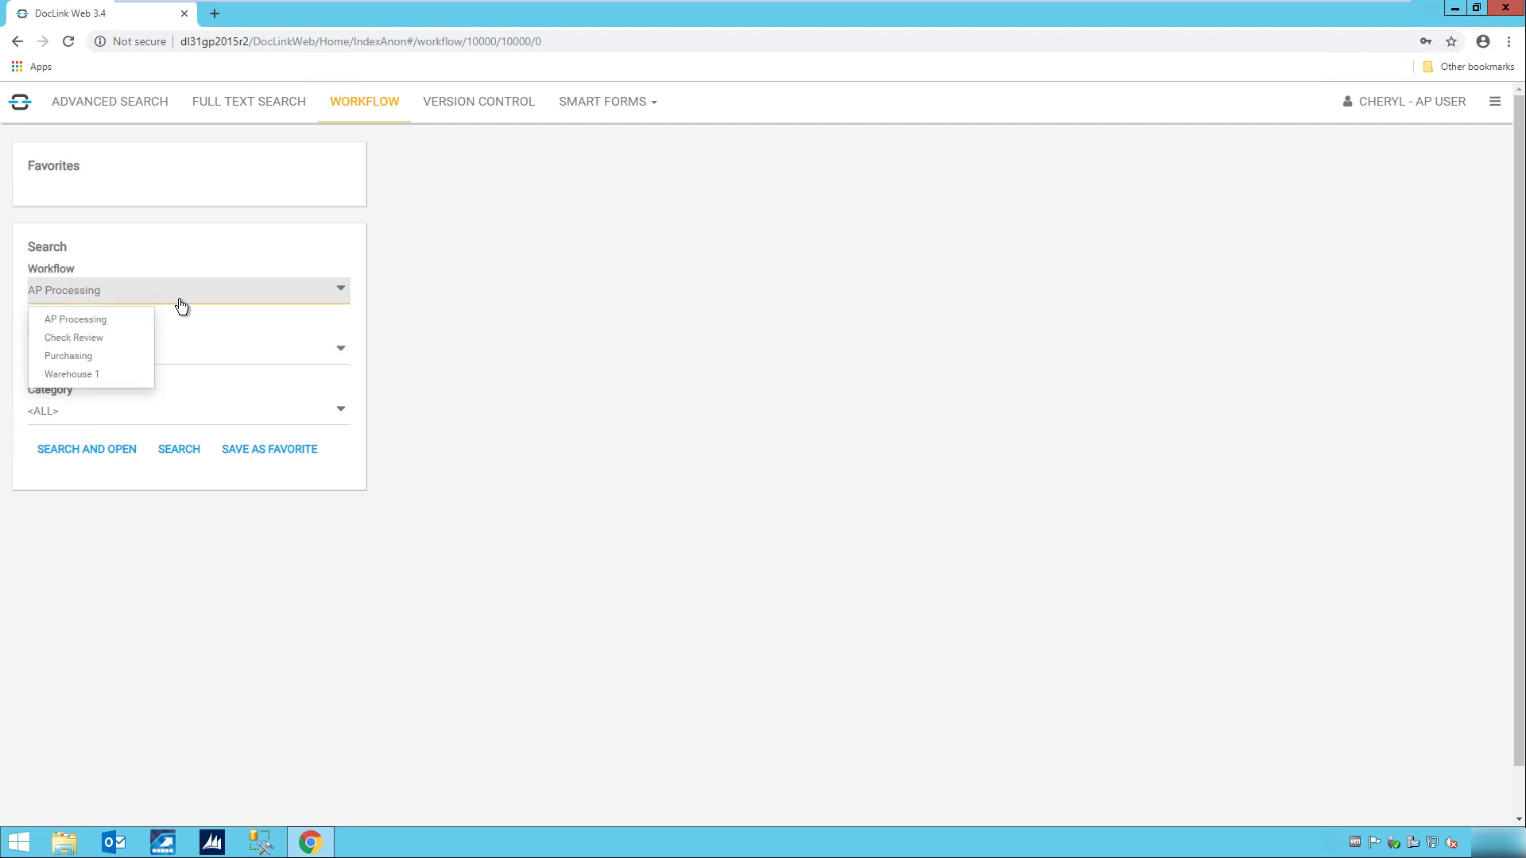
left_click(205, 364)
left_click(120, 398)
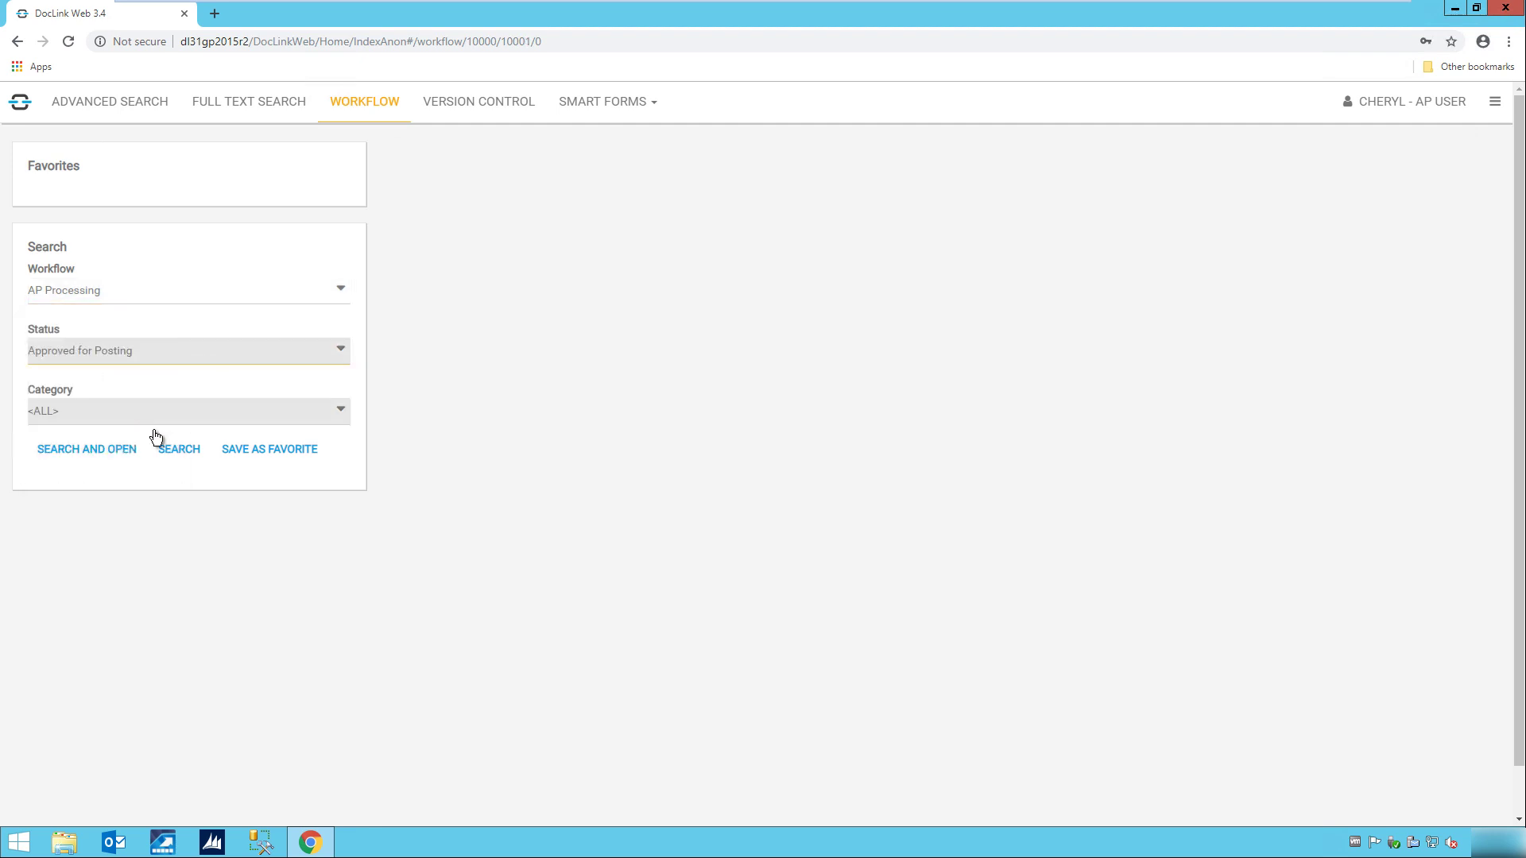
left_click(178, 454)
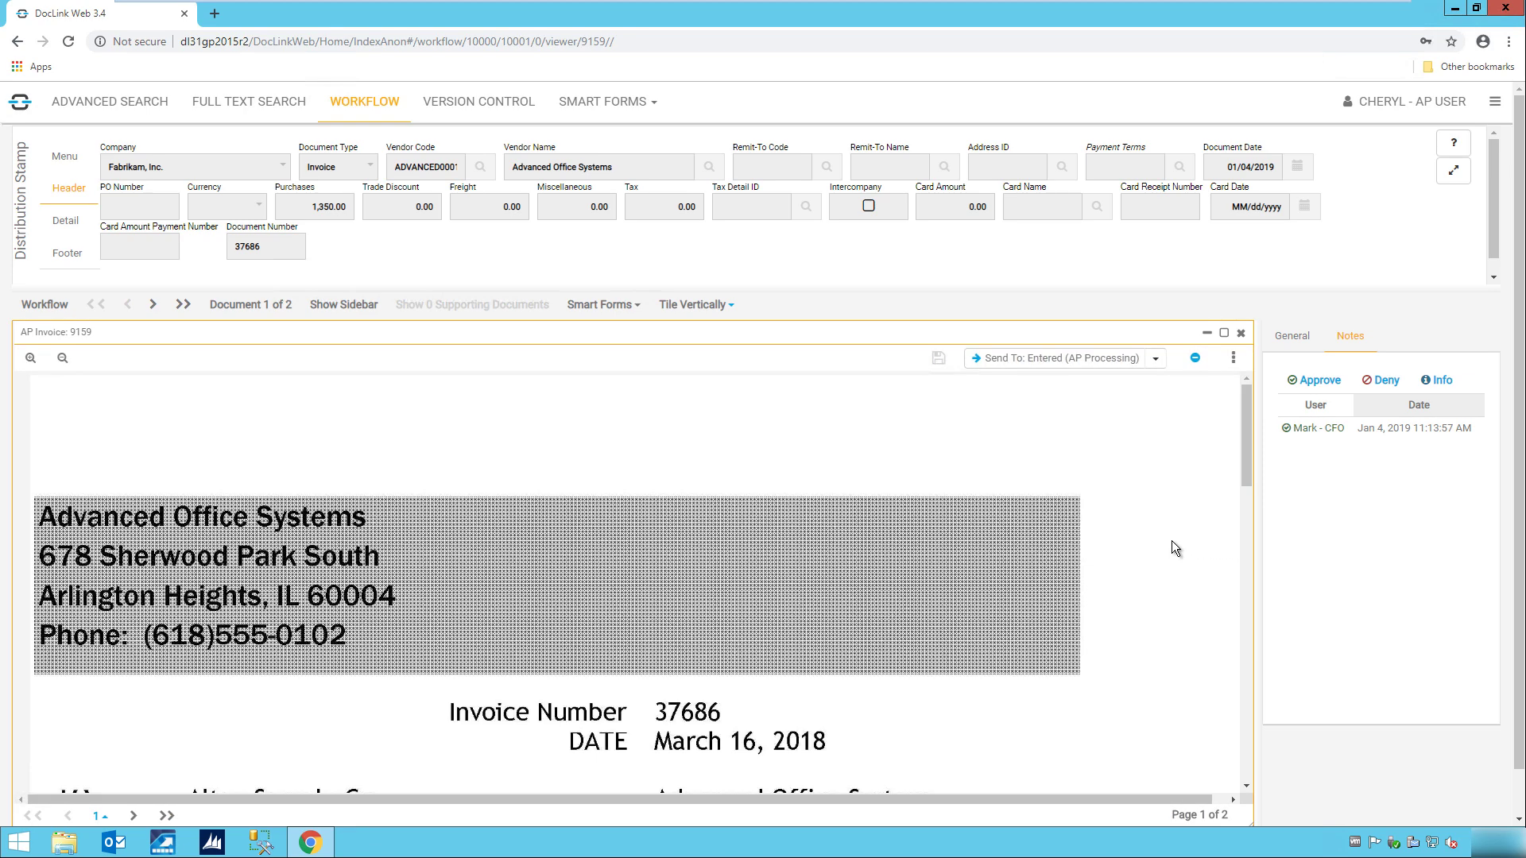
Step: Send invoice 37686 to Ready for Import (AP Processing)
left_click(1157, 360)
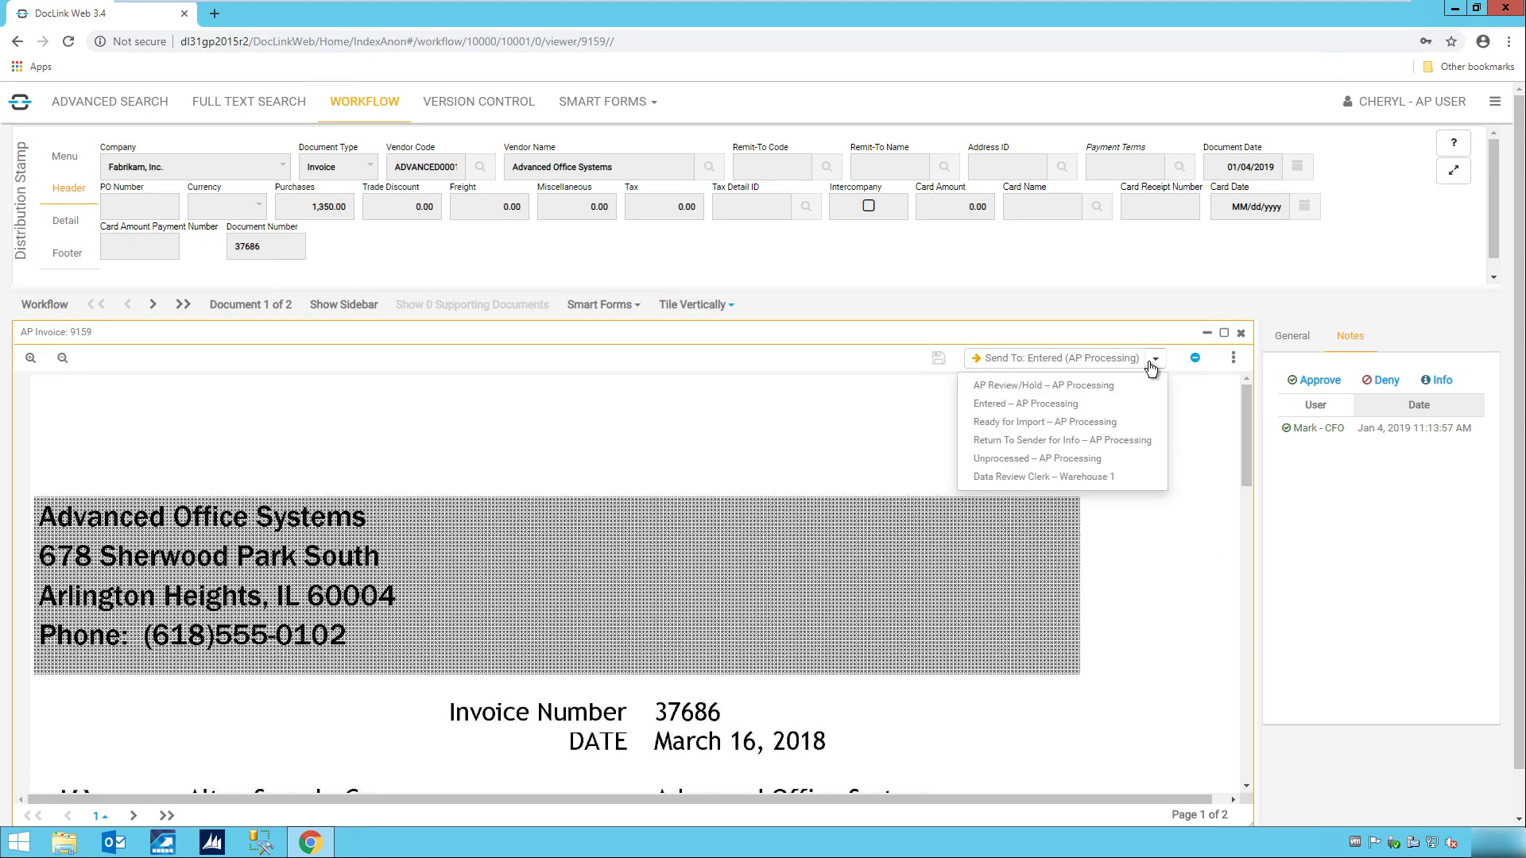
left_click(1062, 429)
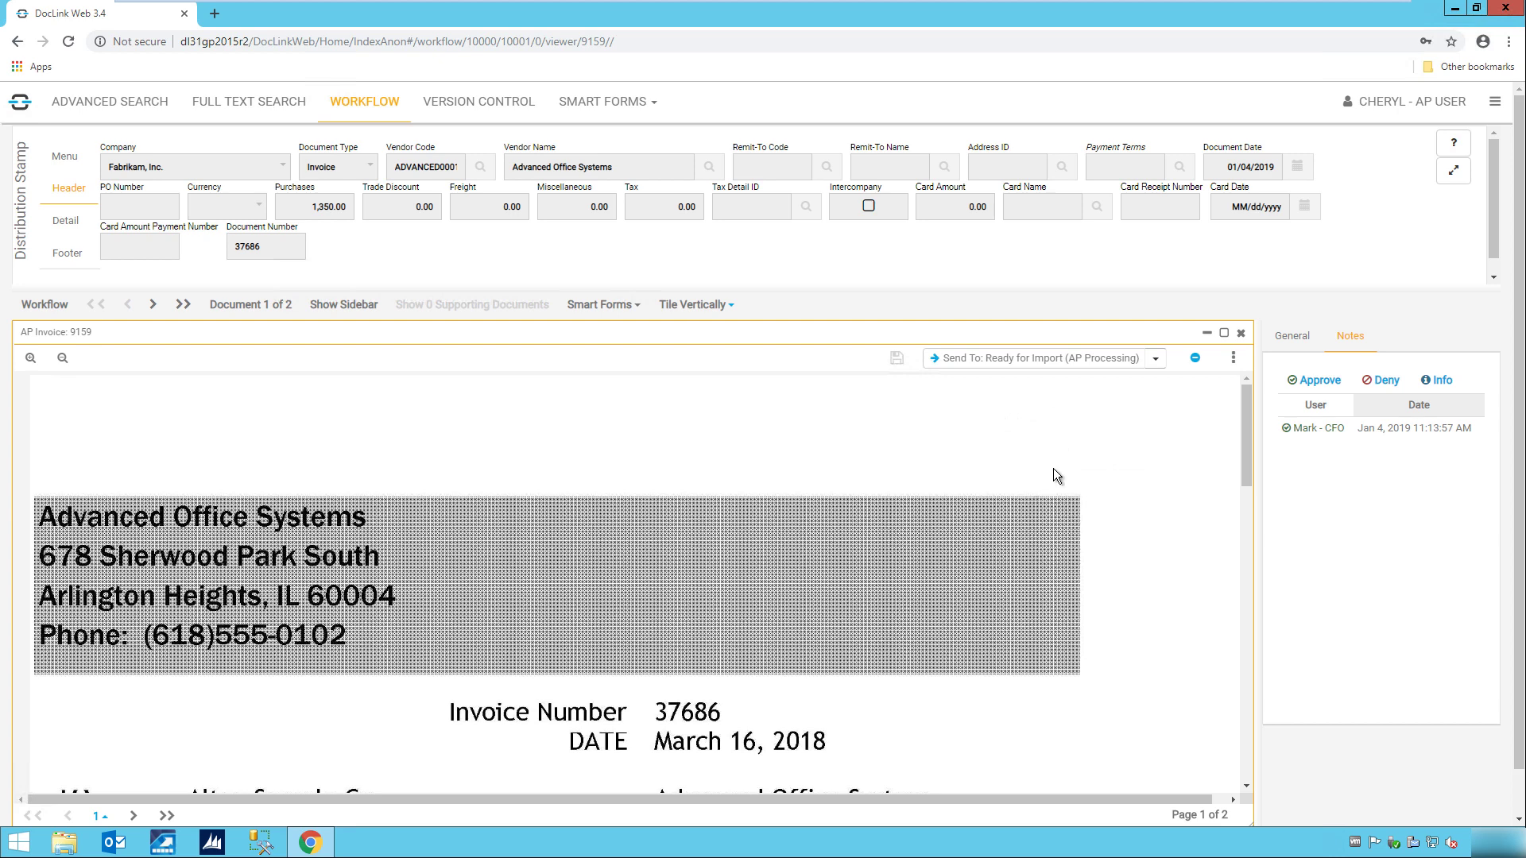
left_click(1095, 361)
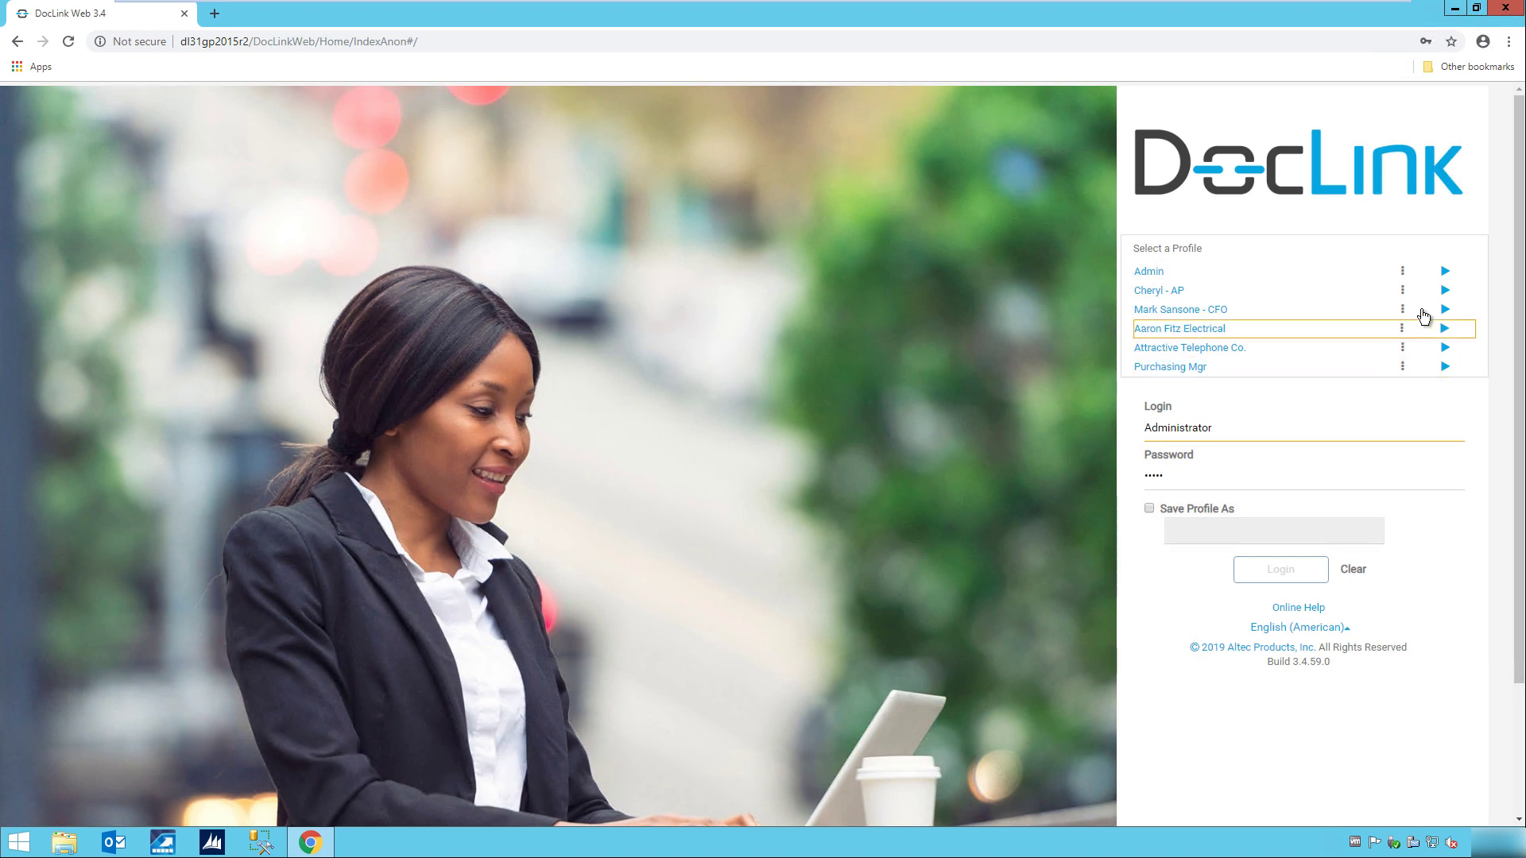
Step: Log in as Cheryl - AP and search for Unprocessed invoices in the w/ PO category
left_click(1445, 289)
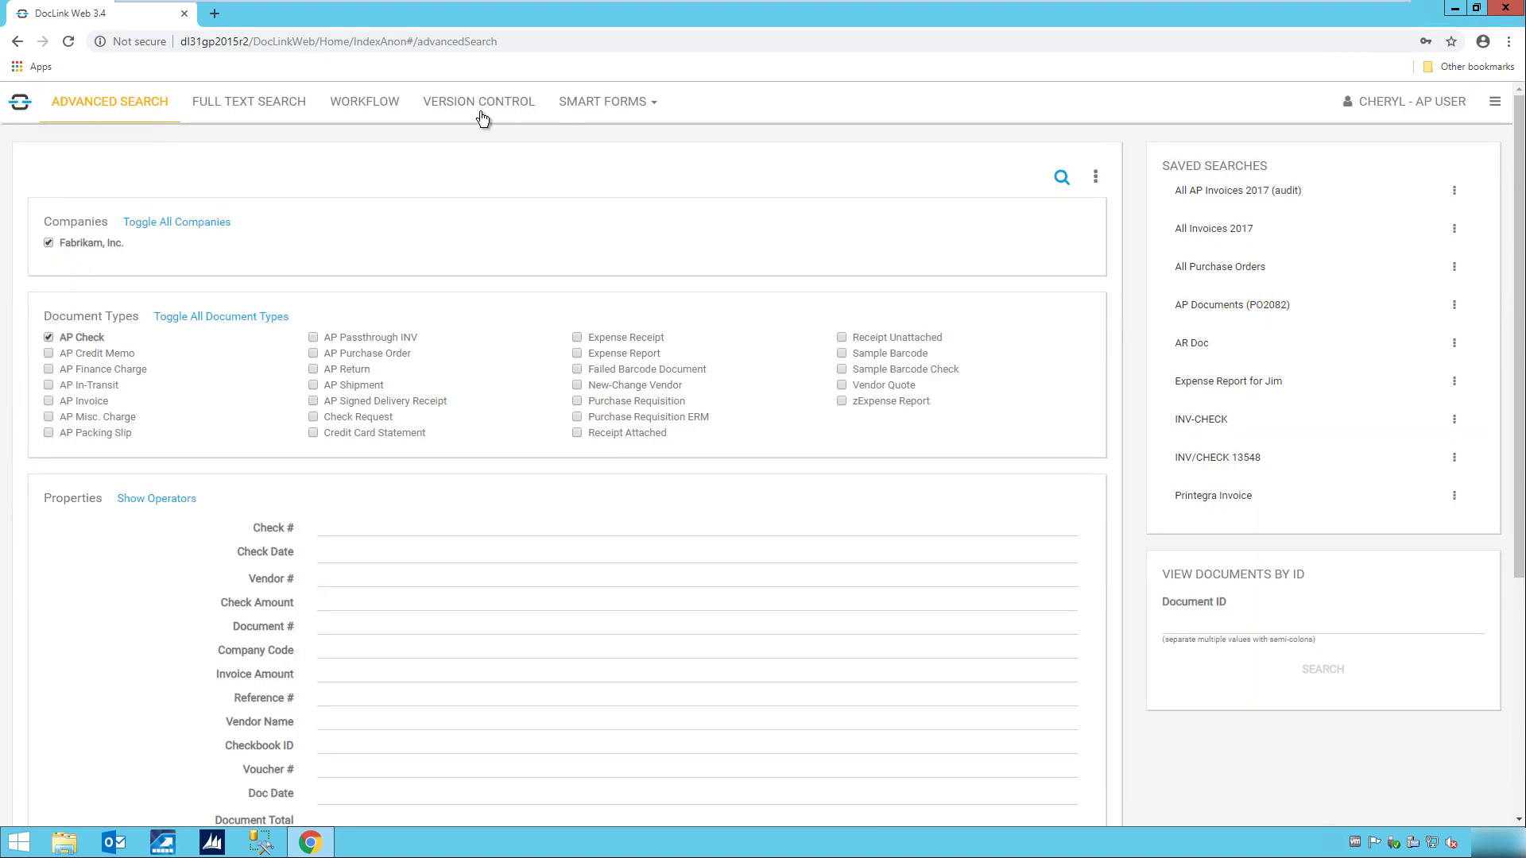
left_click(384, 104)
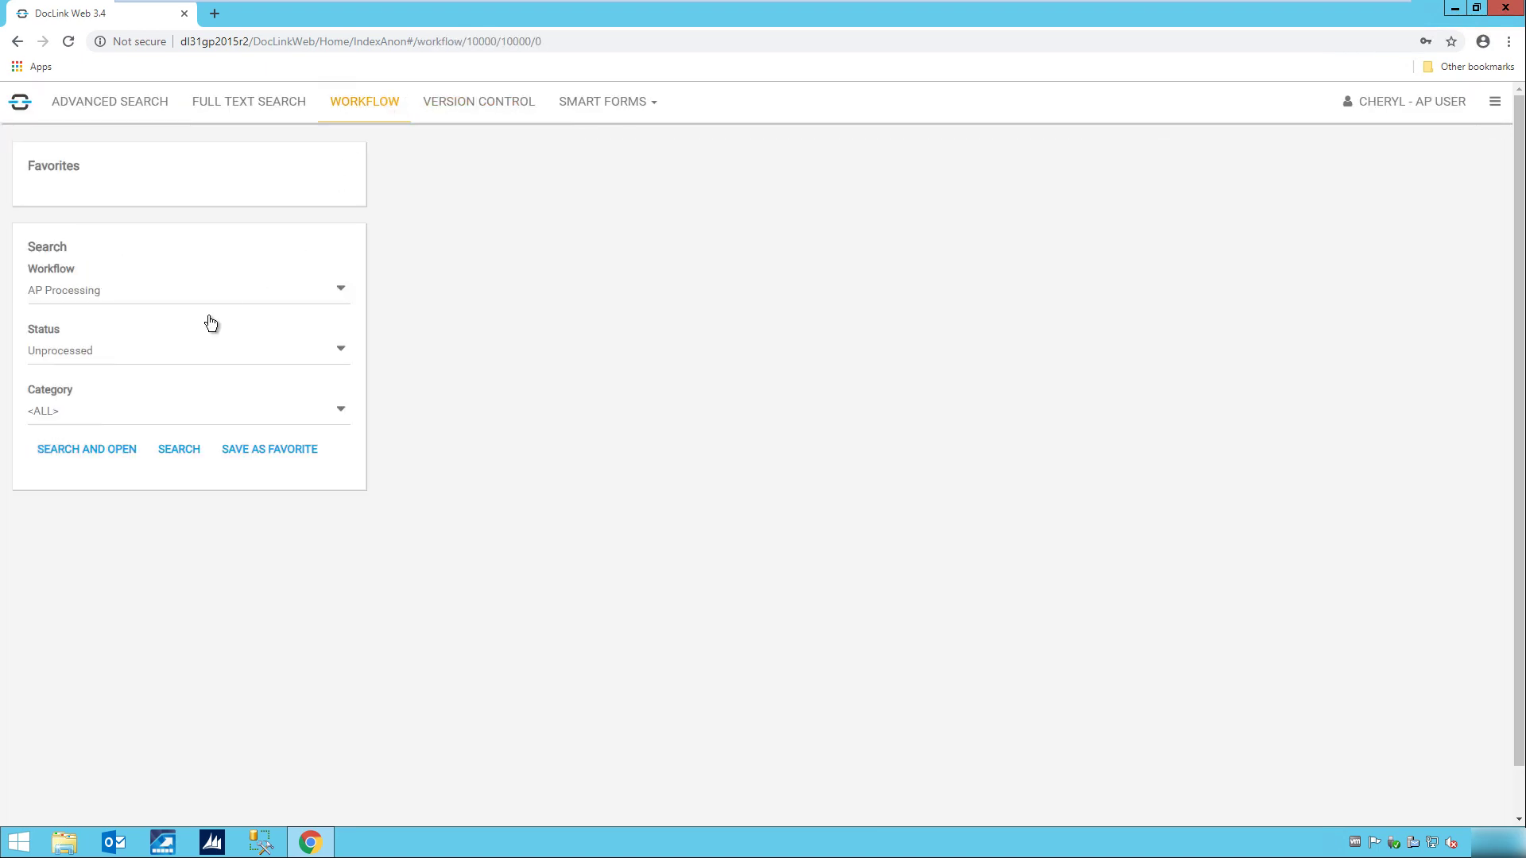
left_click(155, 358)
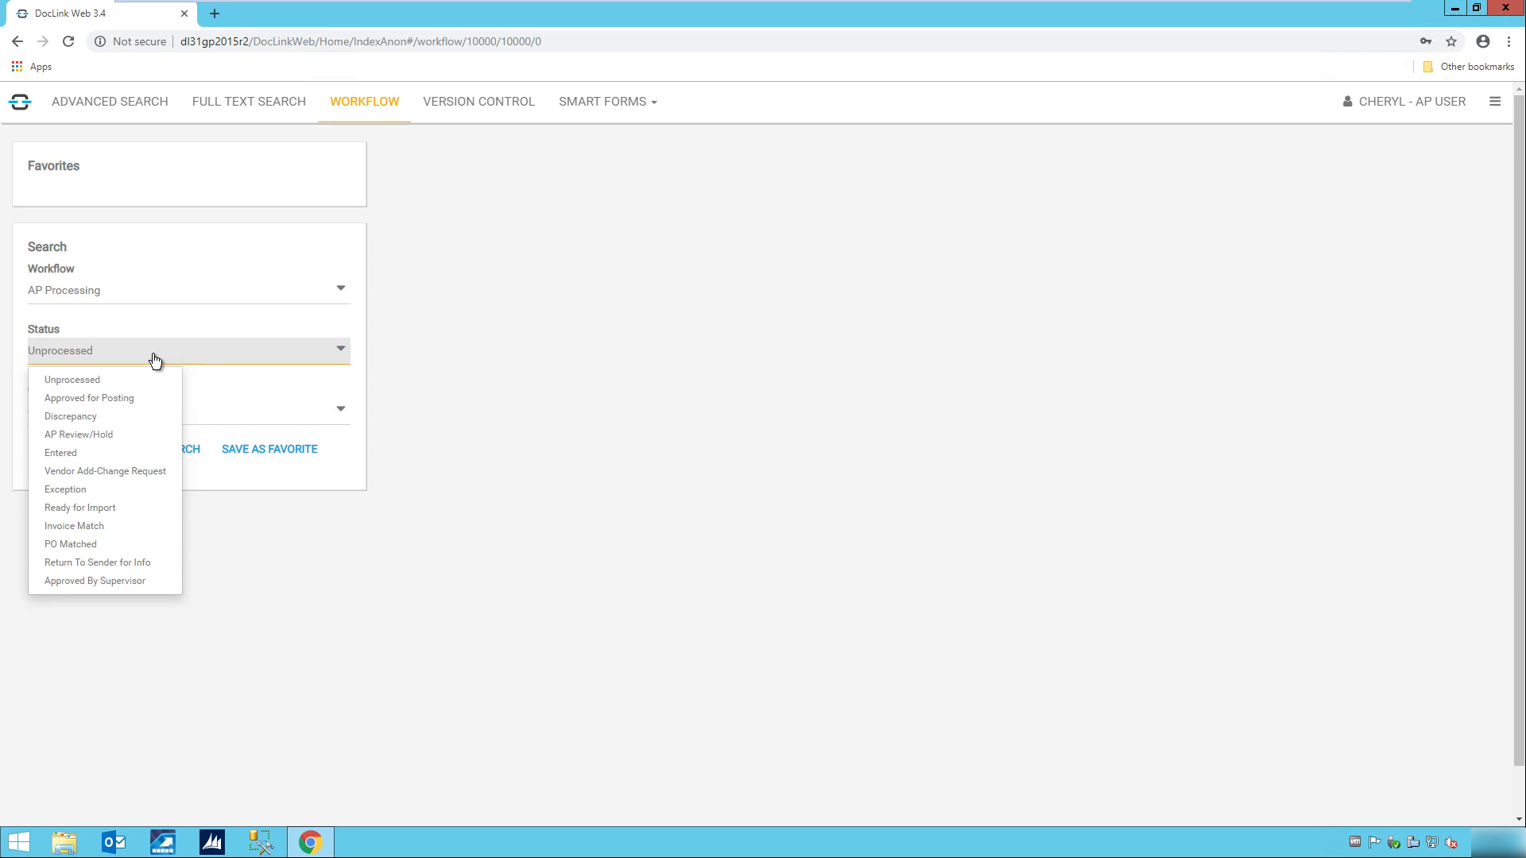
left_click(156, 360)
left_click(164, 420)
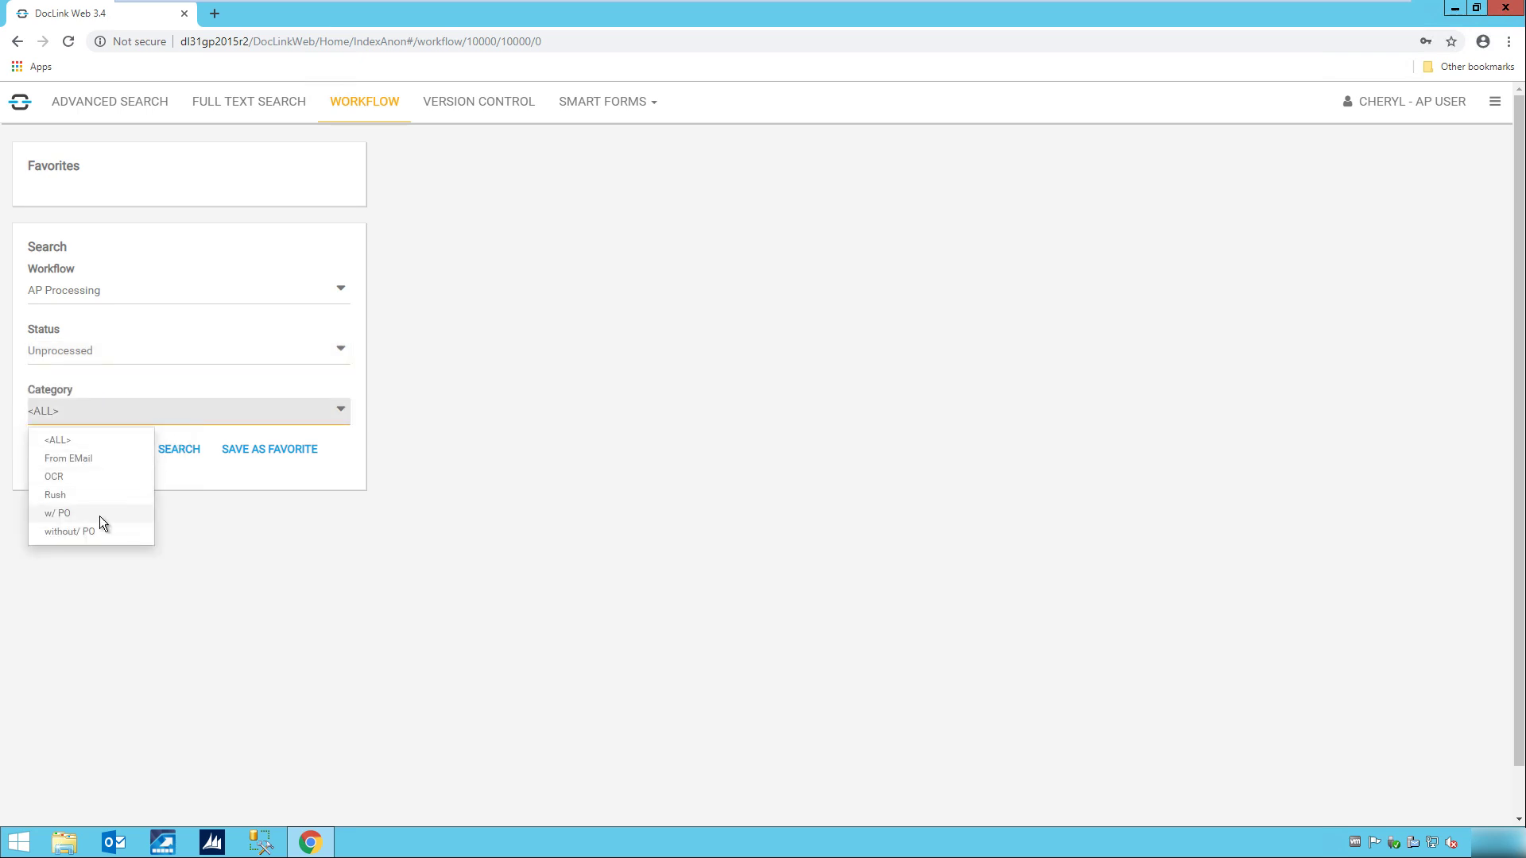
left_click(100, 516)
left_click(179, 453)
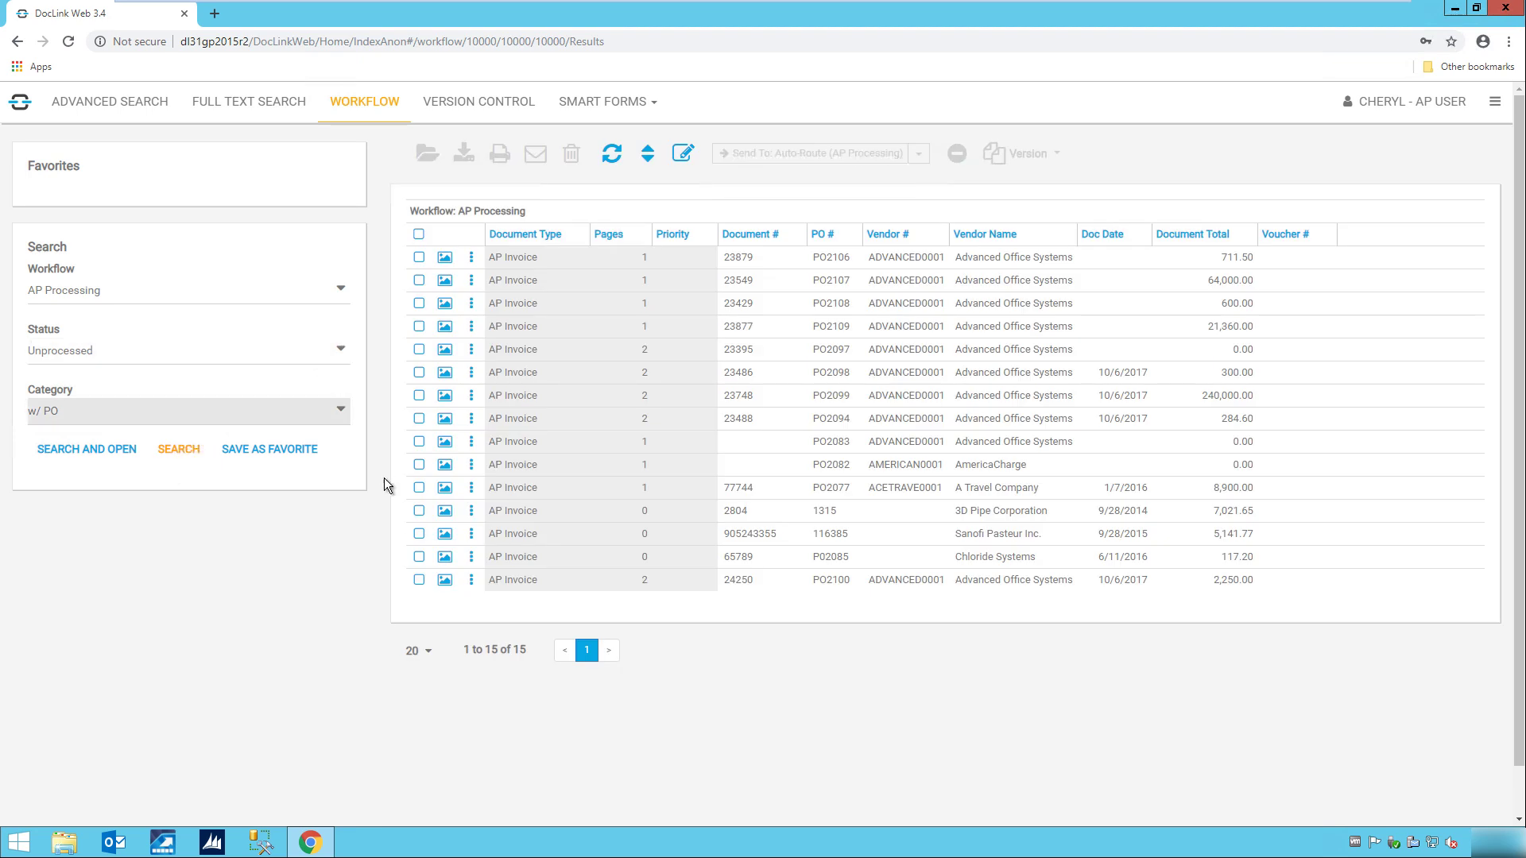
Step: Select invoice 24250 with both supporting documents and open them in the viewer
left_click(420, 581)
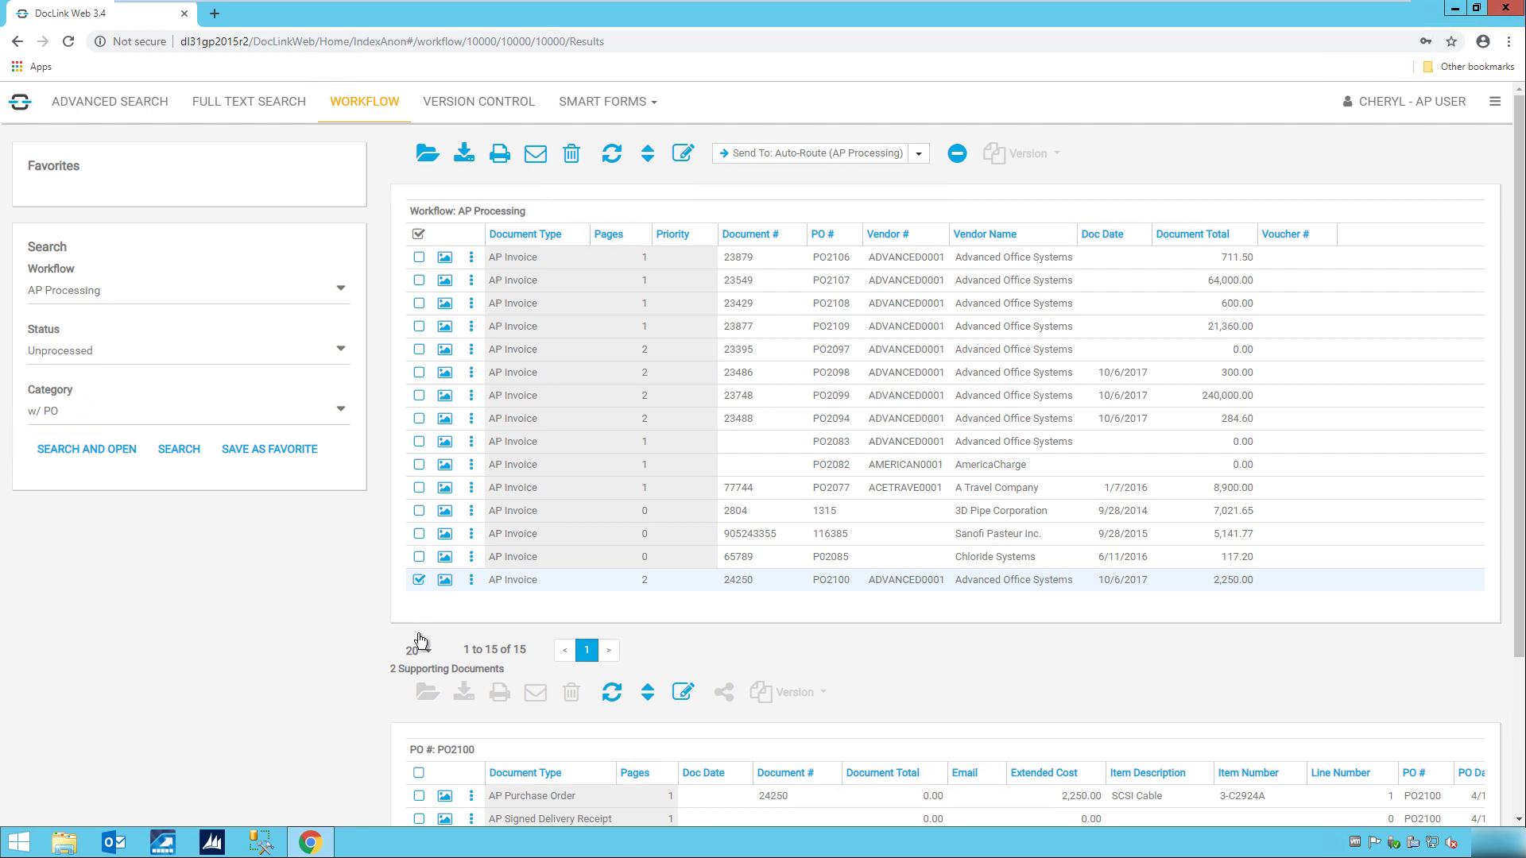
left_click(418, 774)
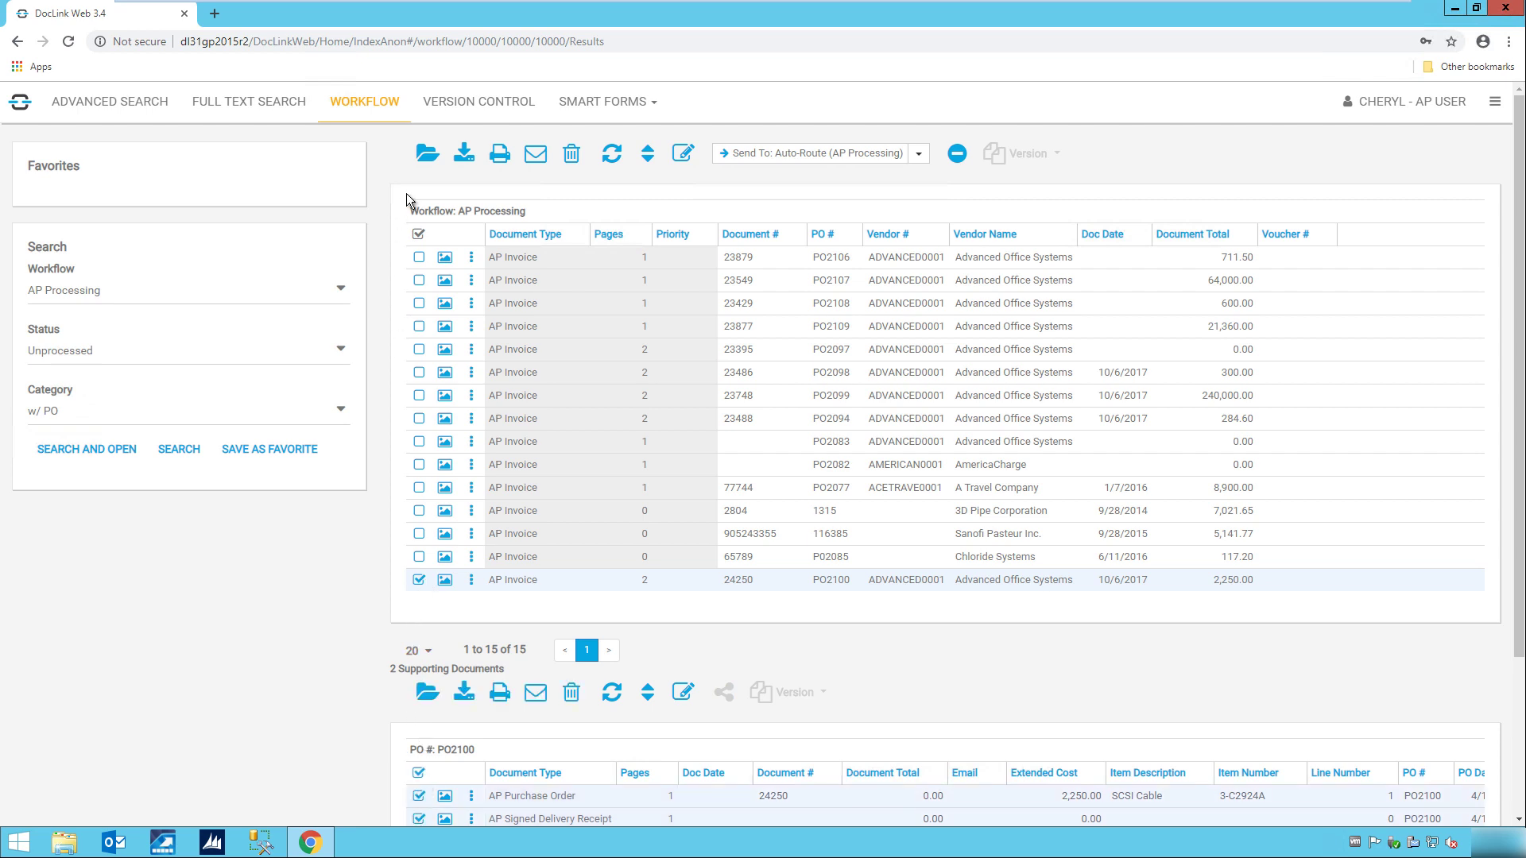
left_click(425, 153)
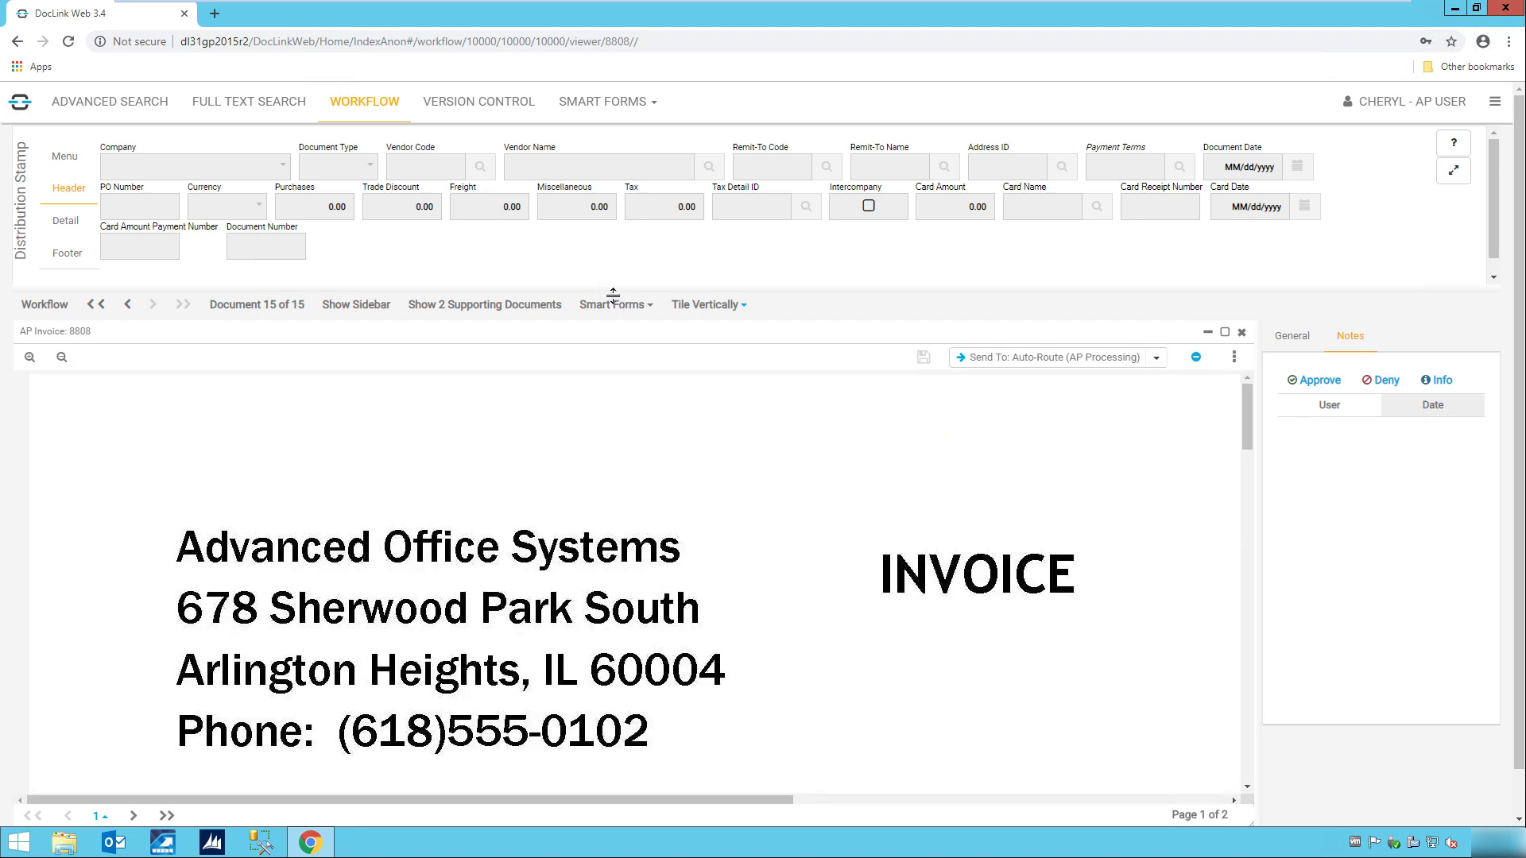
Step: Hide the Distribution Stamp and compare the zoomed invoice, delivery receipt and purchase order
left_click(613, 304)
left_click(616, 330)
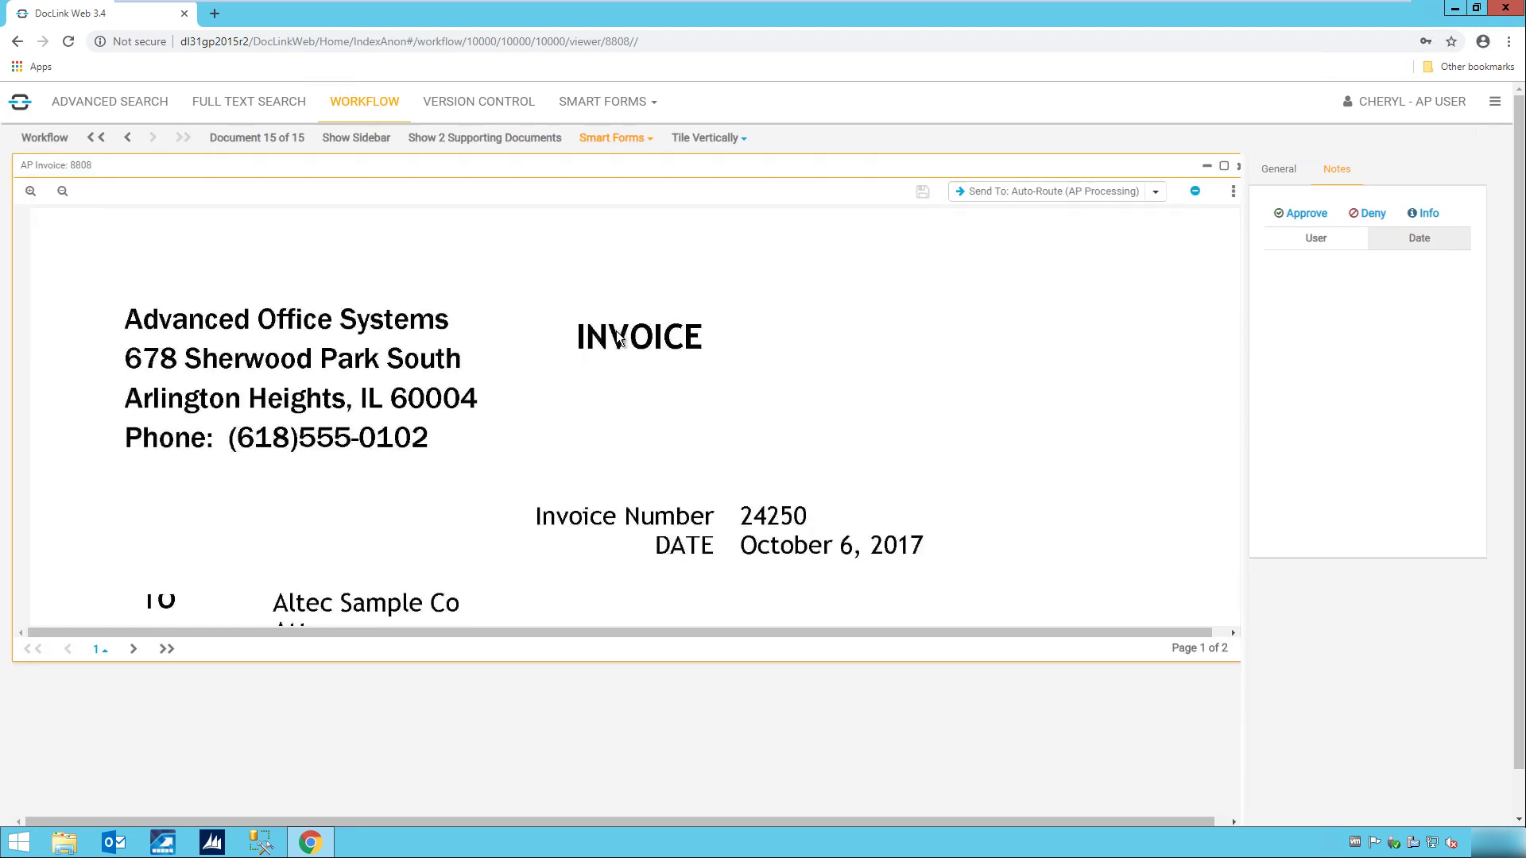
left_click(513, 141)
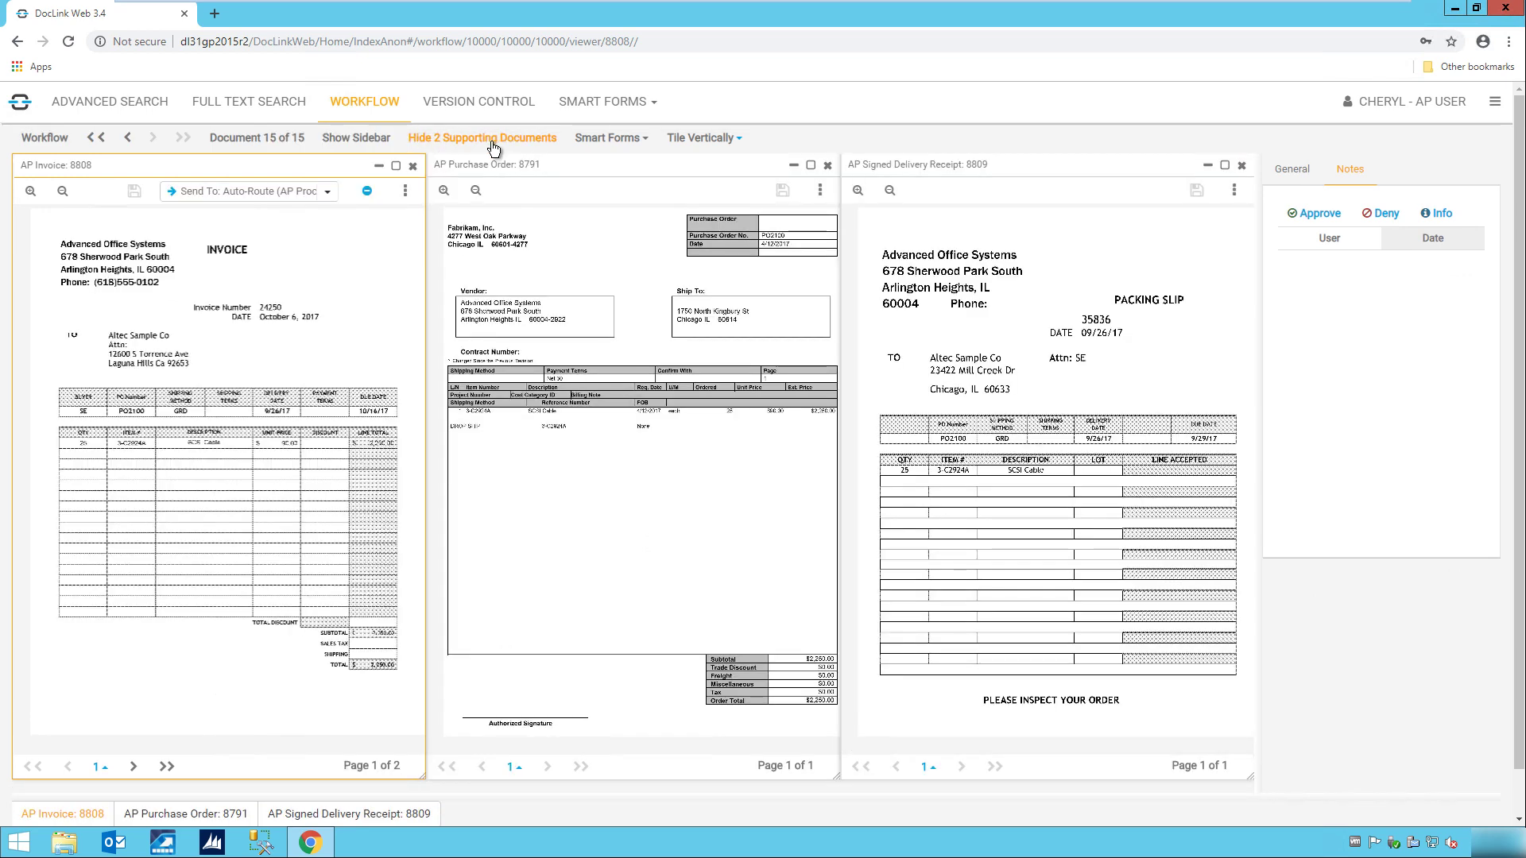
left_click(31, 193)
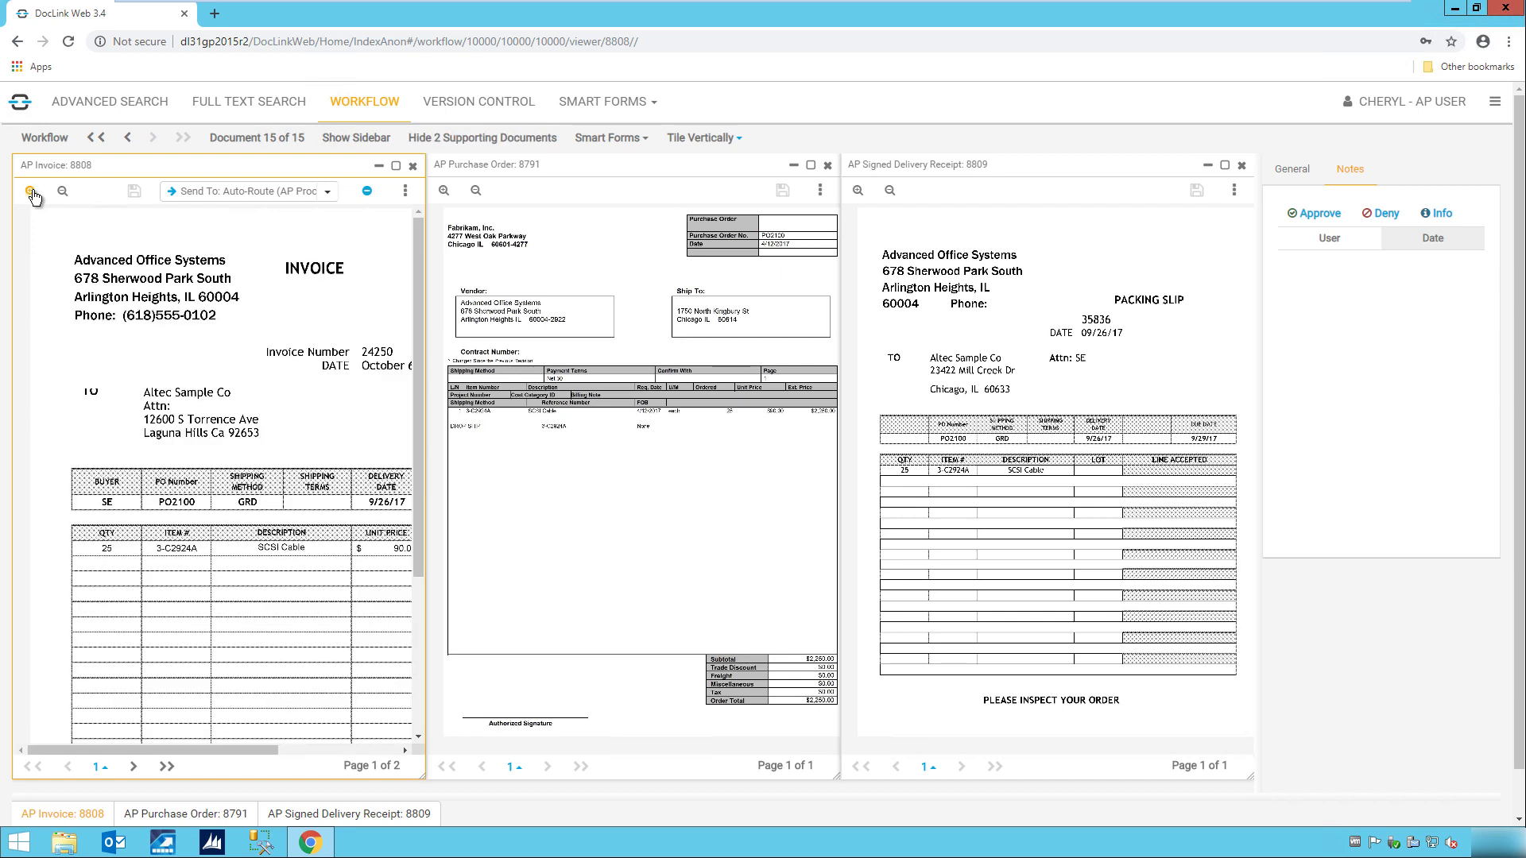
left_click(31, 193)
left_click_drag(168, 748, 336, 749)
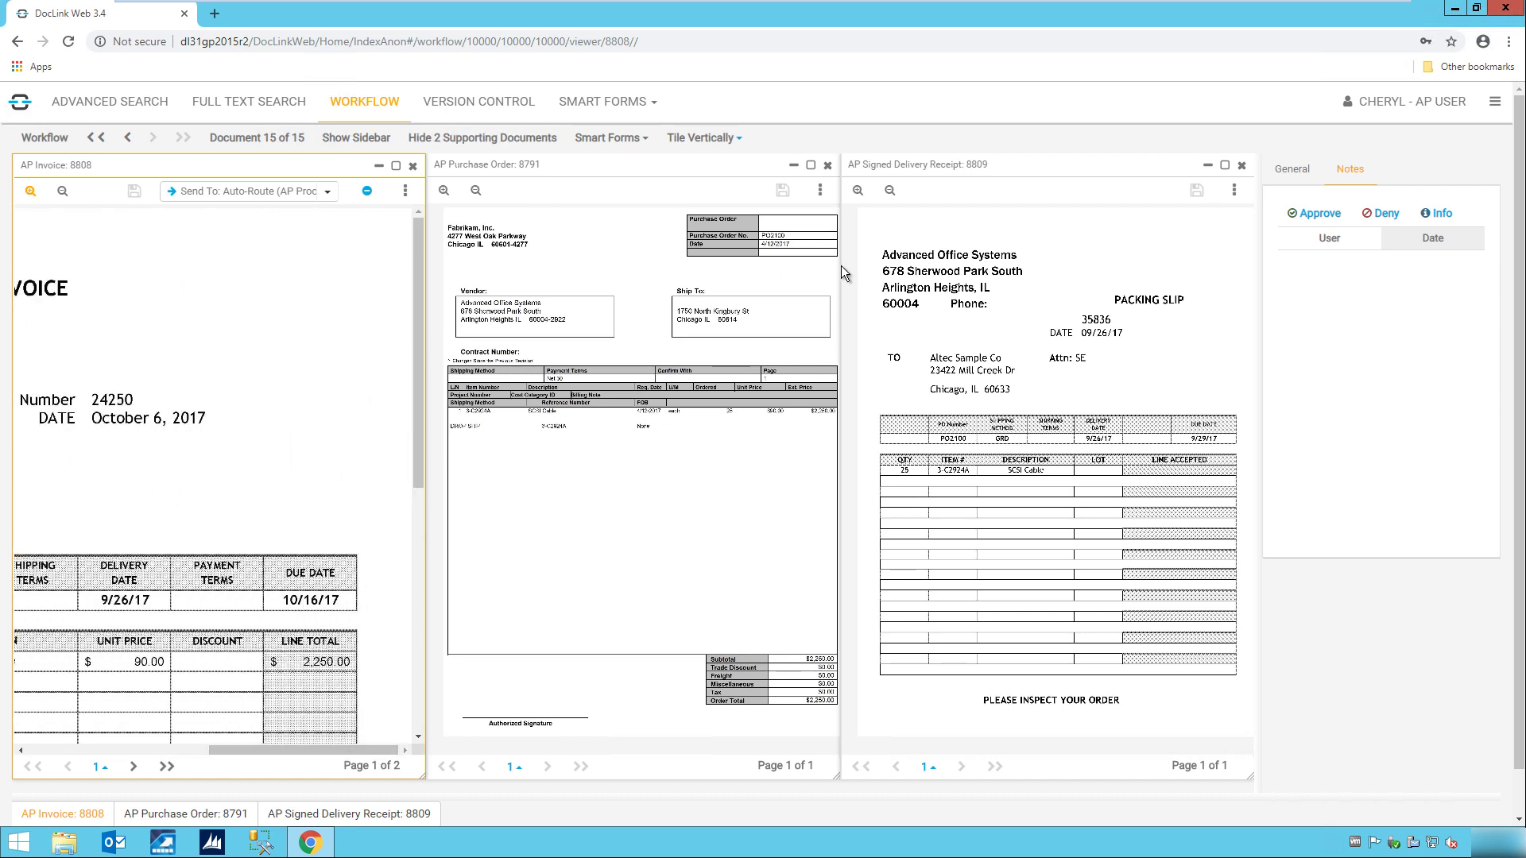
left_click(858, 193)
left_click(858, 194)
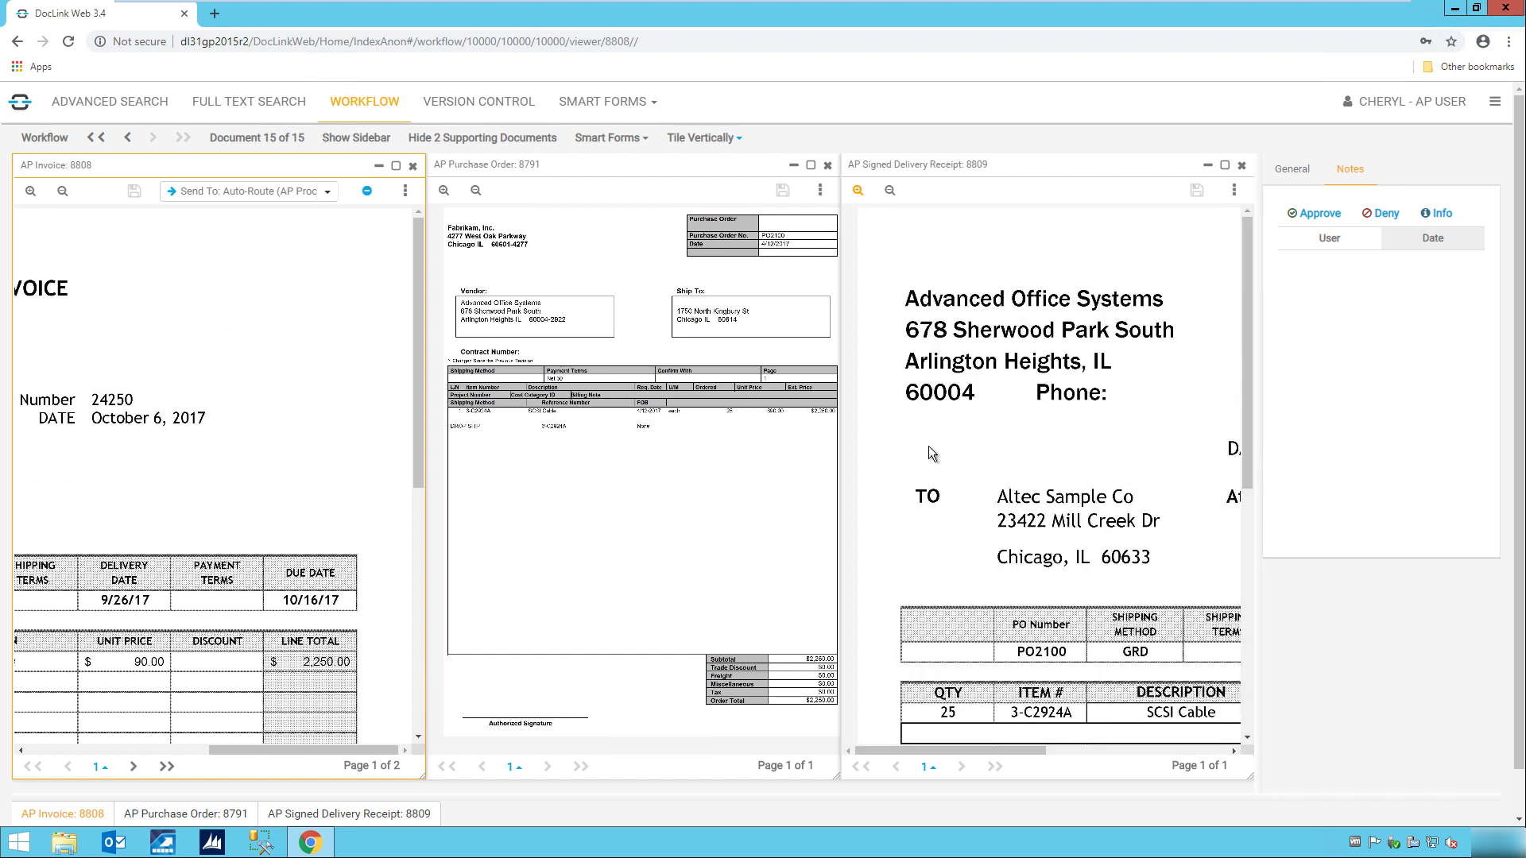
left_click_drag(969, 747, 1162, 745)
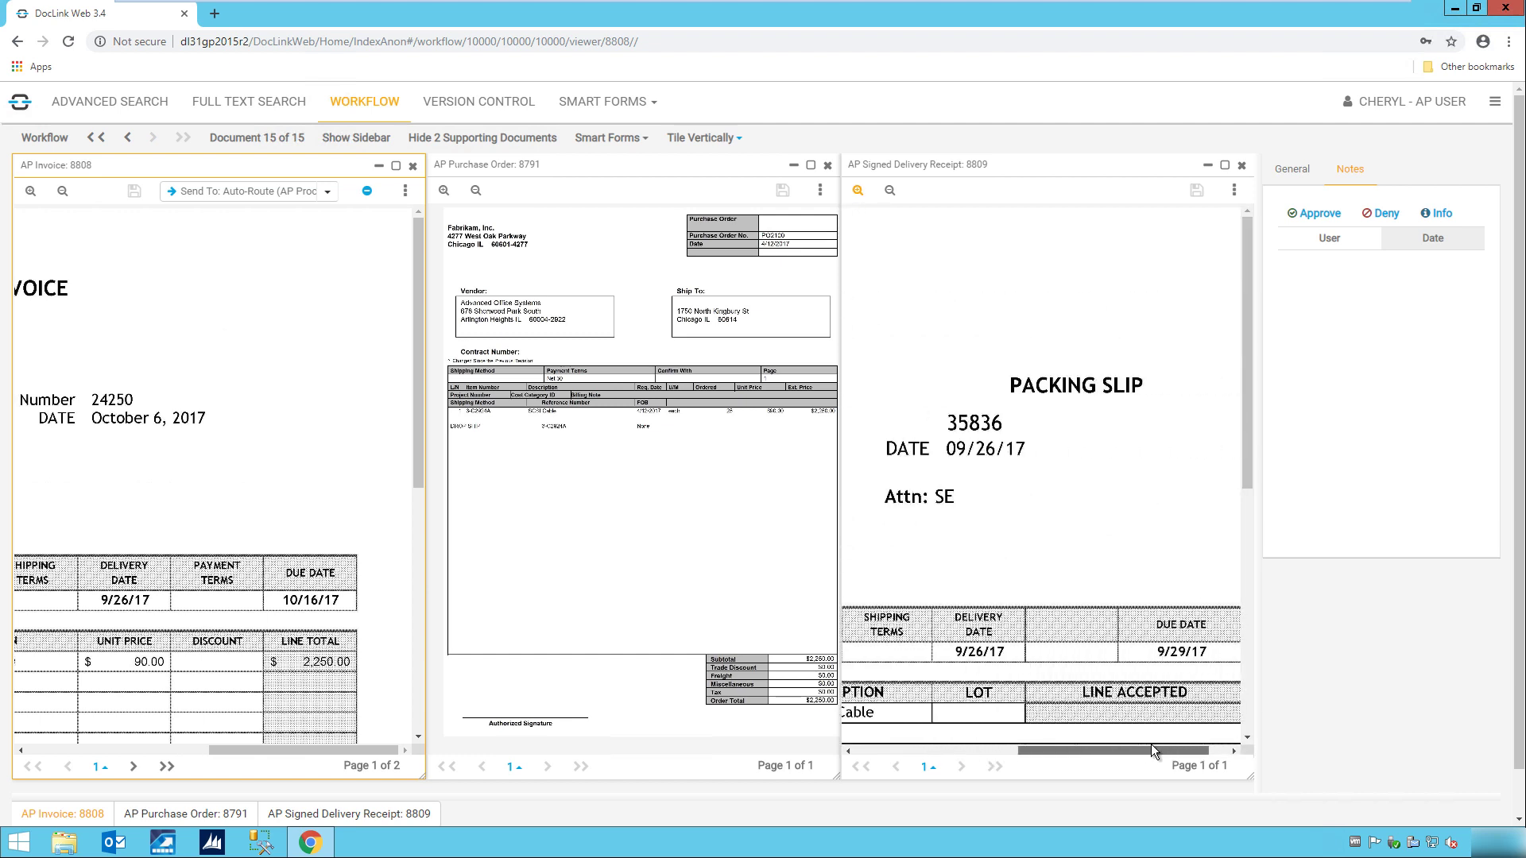
left_click(443, 191)
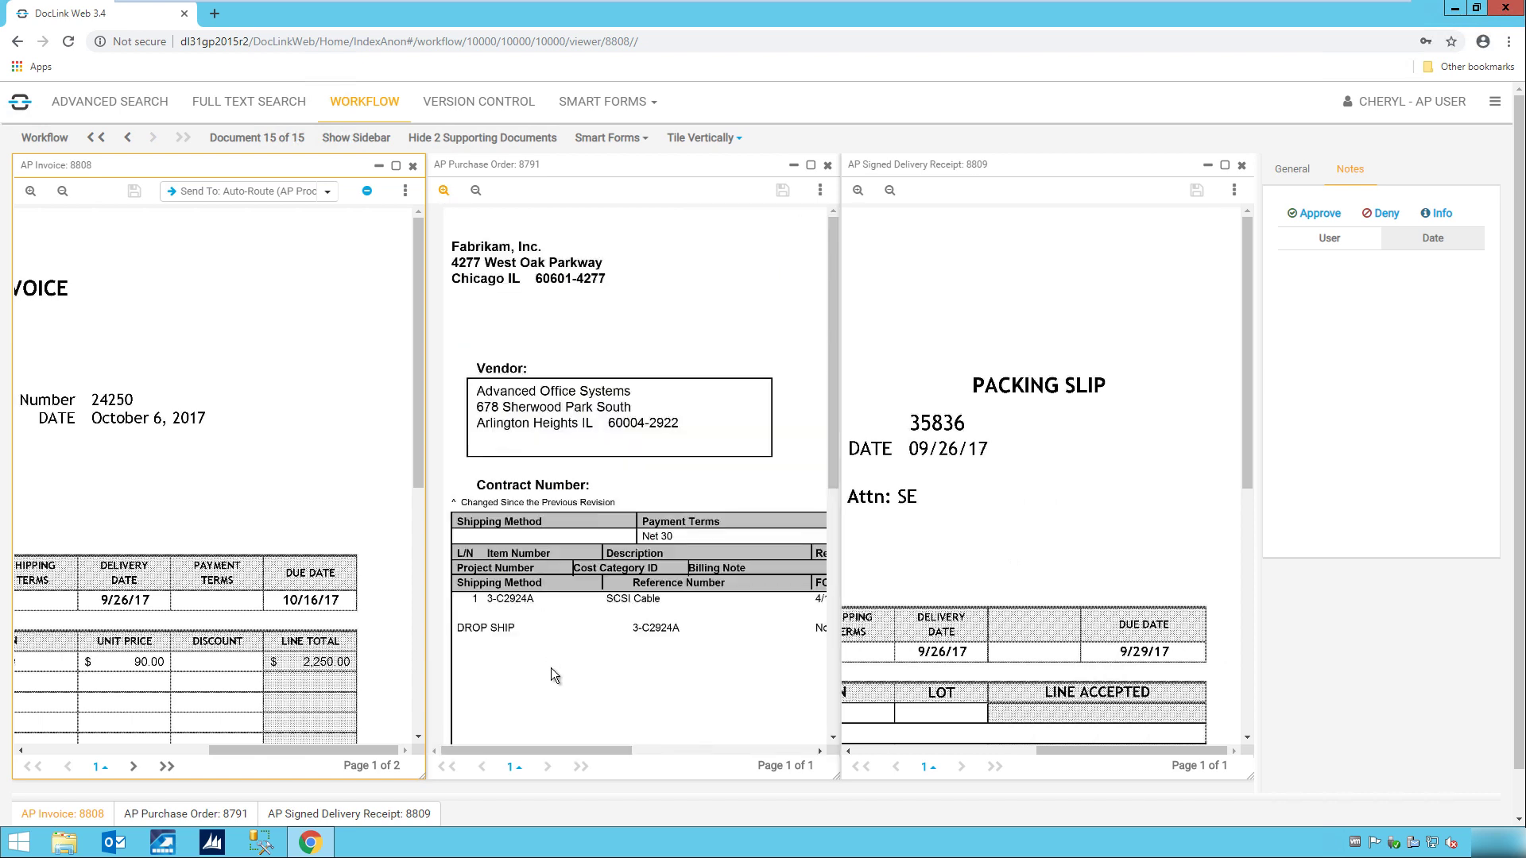
scroll(550, 667, "down", 1)
scroll(551, 676, "down", 1)
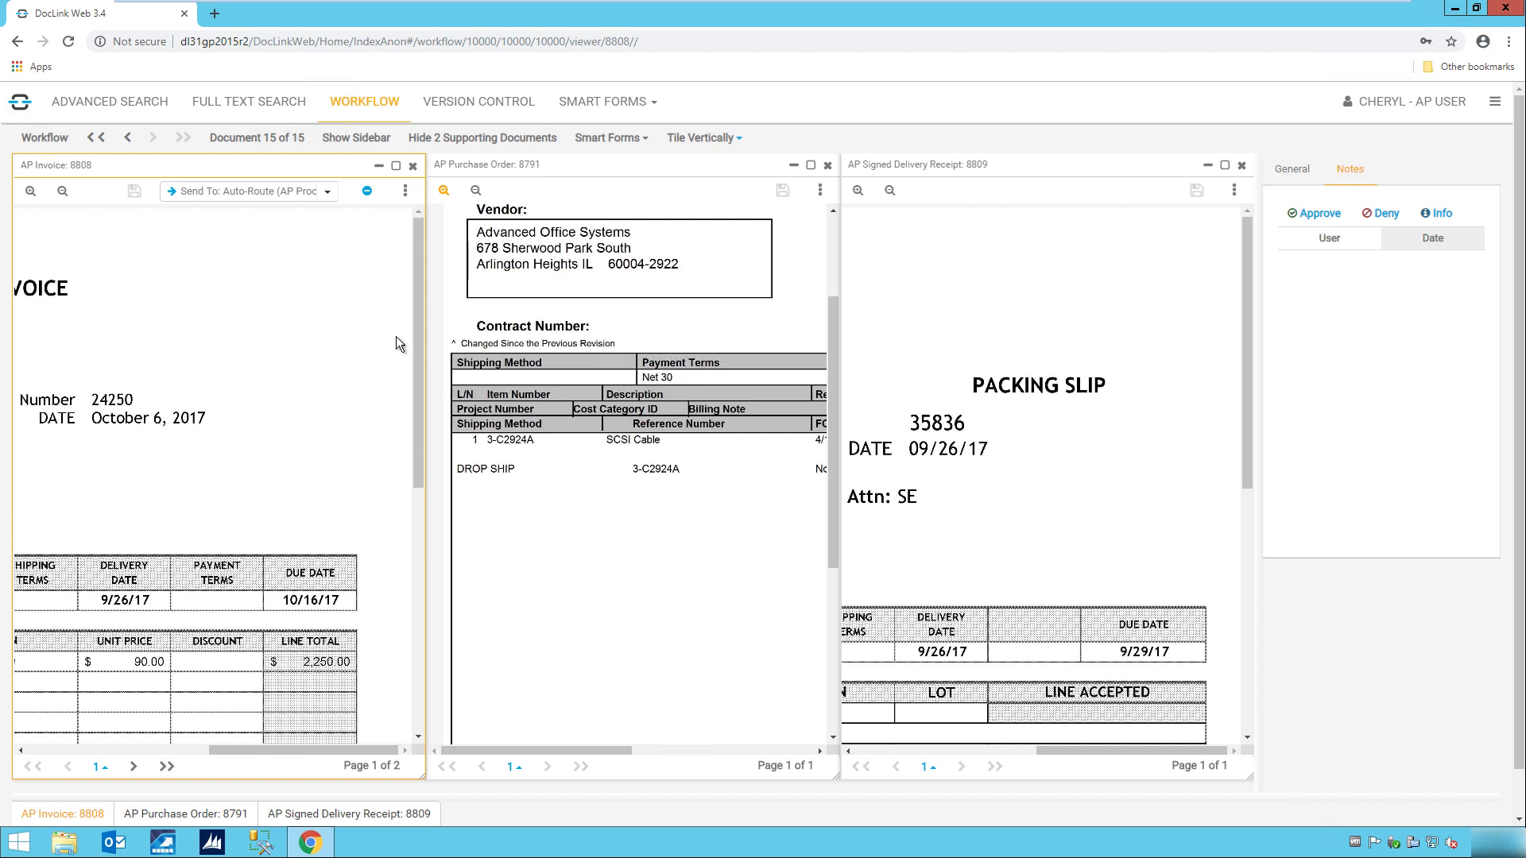
Step: Route invoice 24250 to PO Matched (AP Processing)
left_click(327, 192)
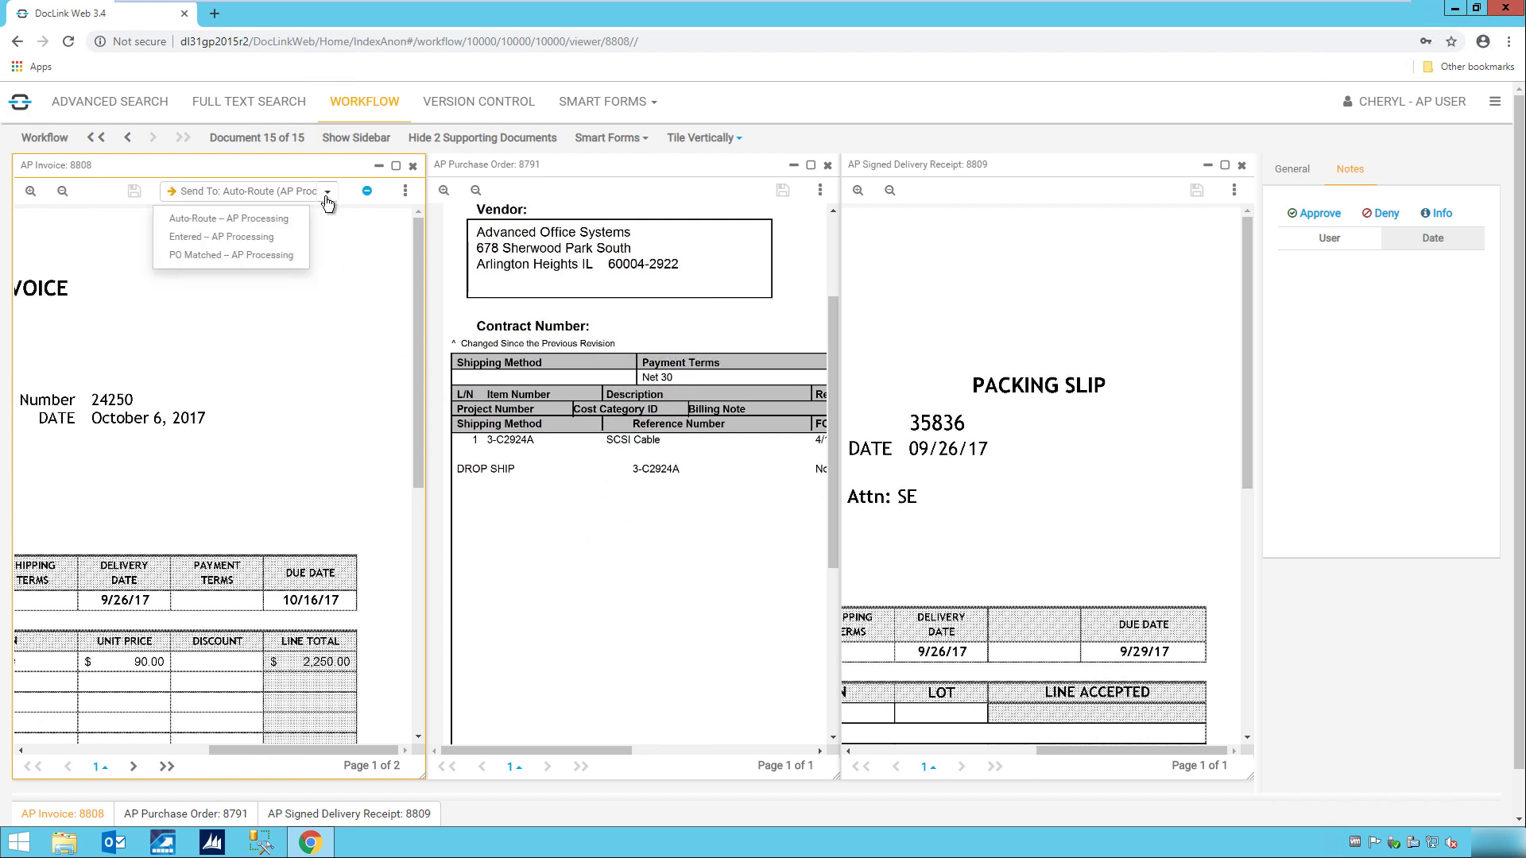
left_click(278, 256)
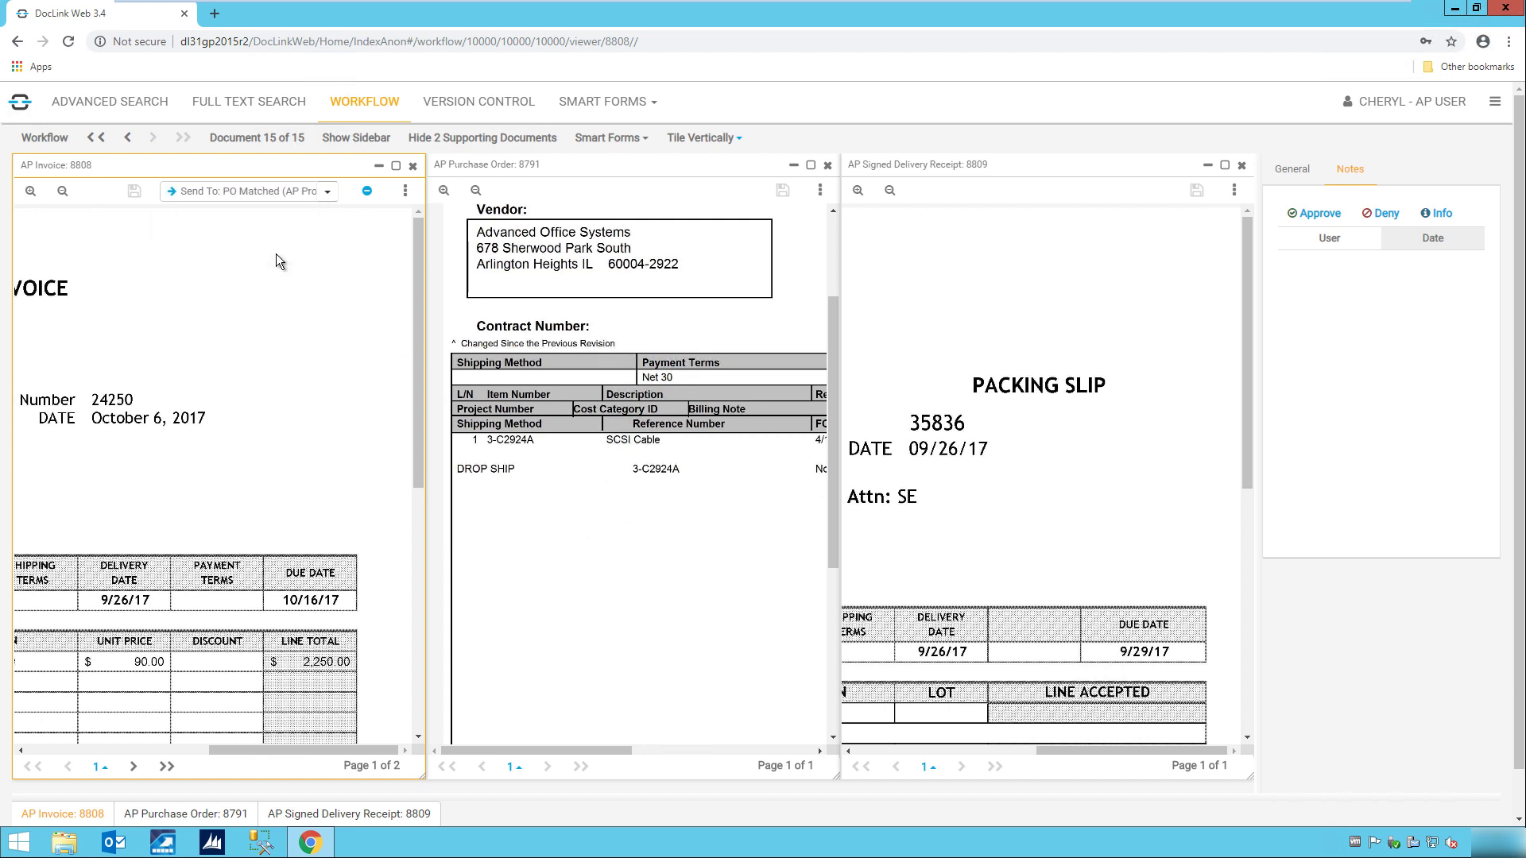
left_click(235, 189)
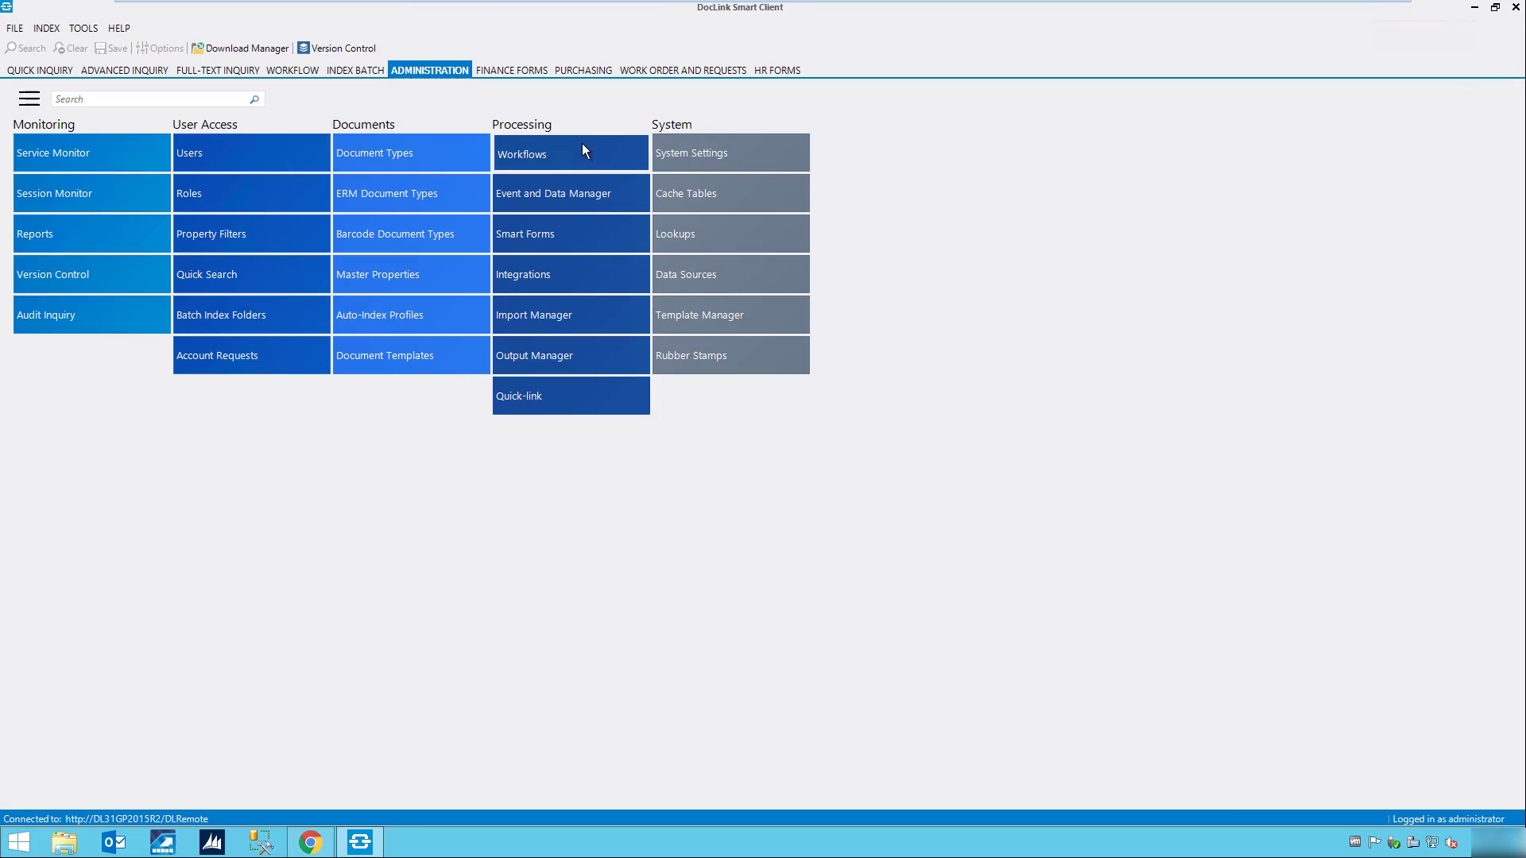
Step: Open the Accounts Payable workflow and expand the Approvers statuses: IT Manager, CEO, CFO
left_click(581, 151)
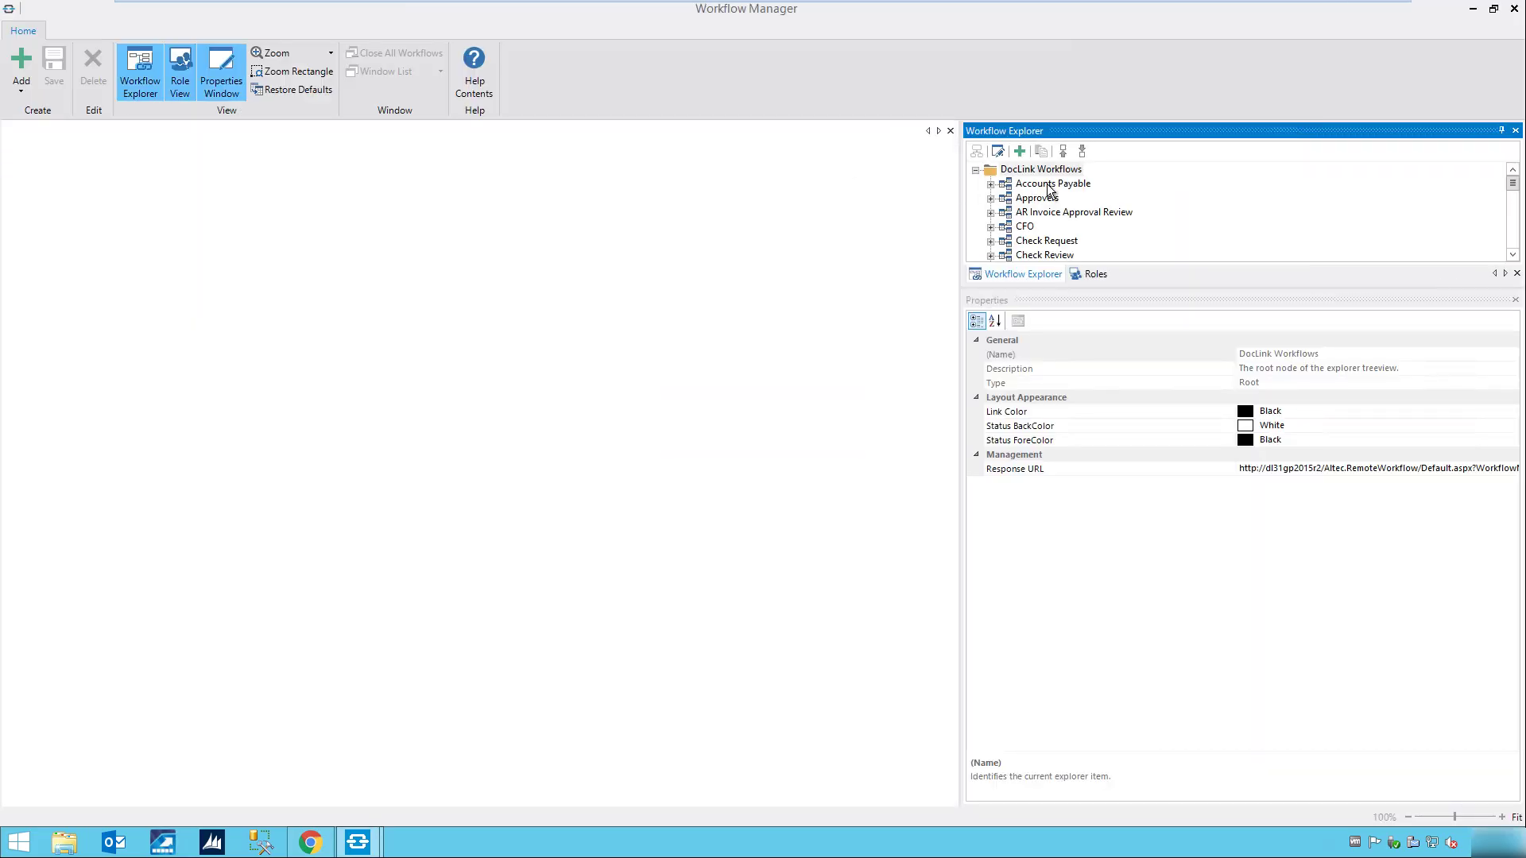
double_click(1049, 185)
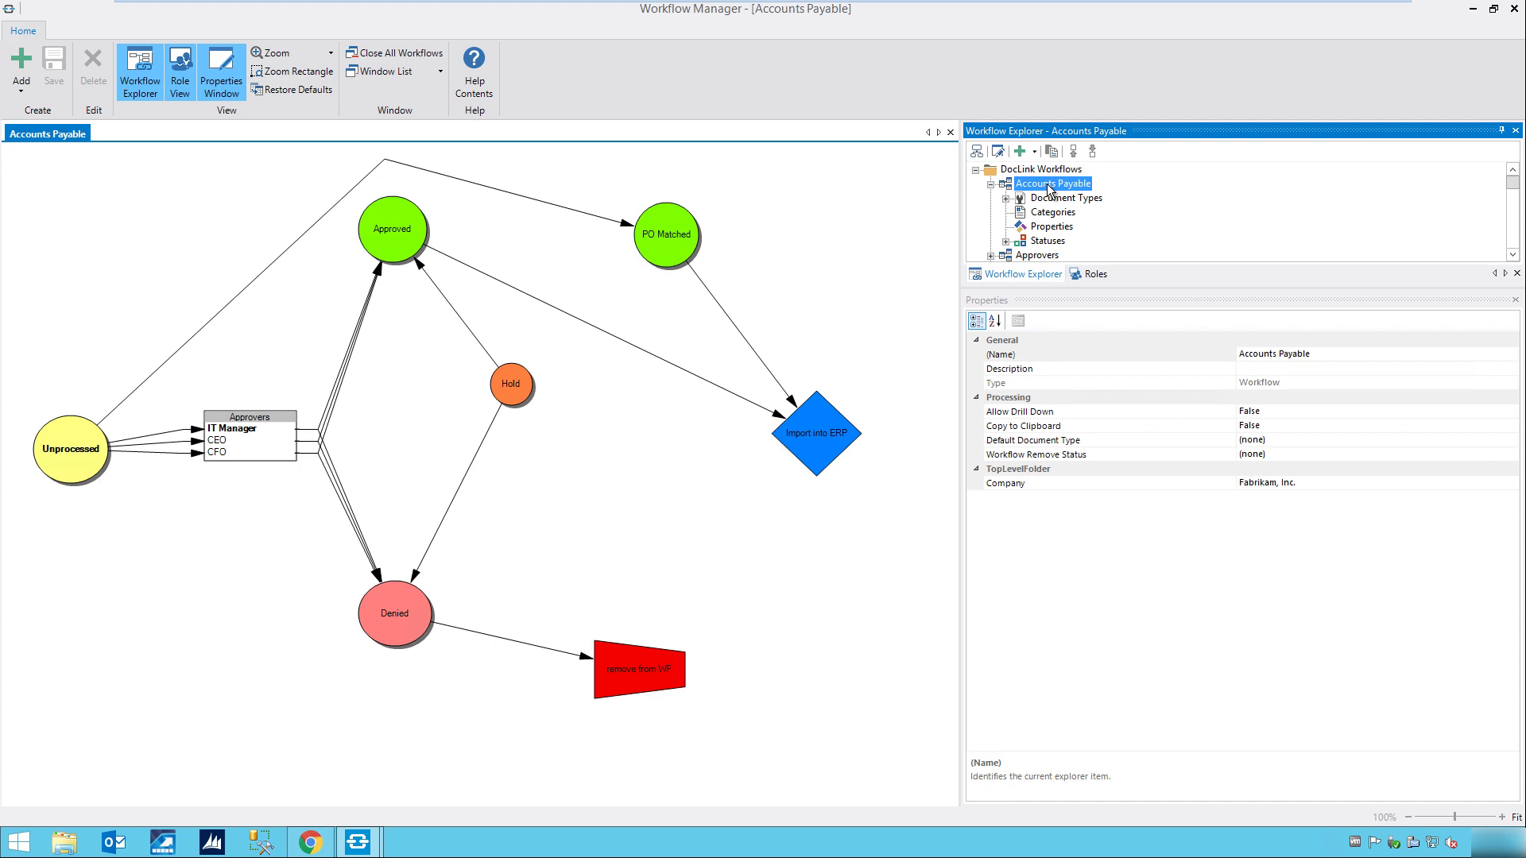
left_click(992, 255)
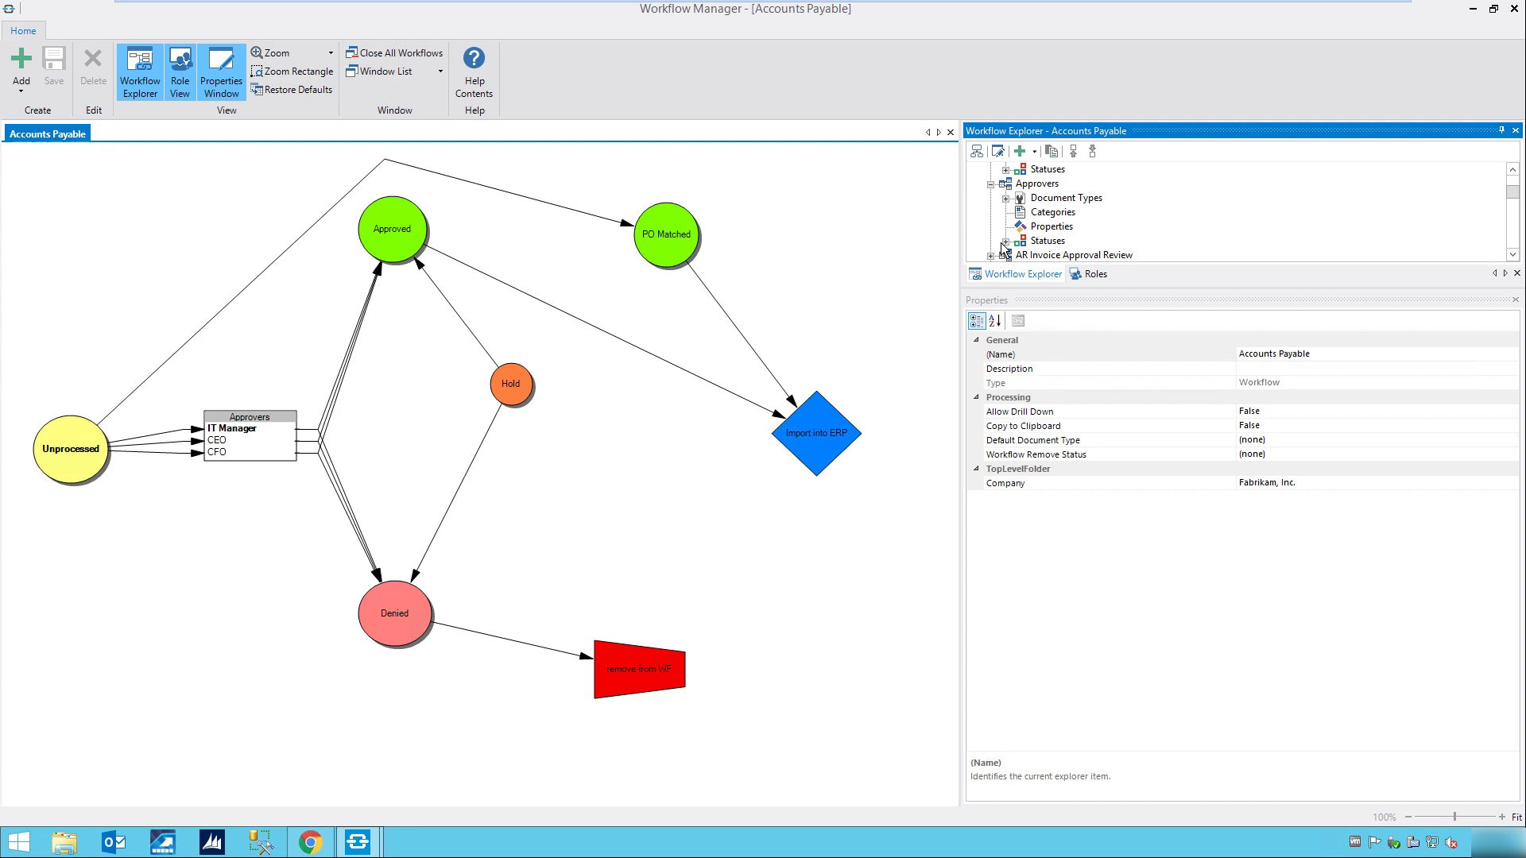
left_click(1005, 242)
left_click(1053, 199)
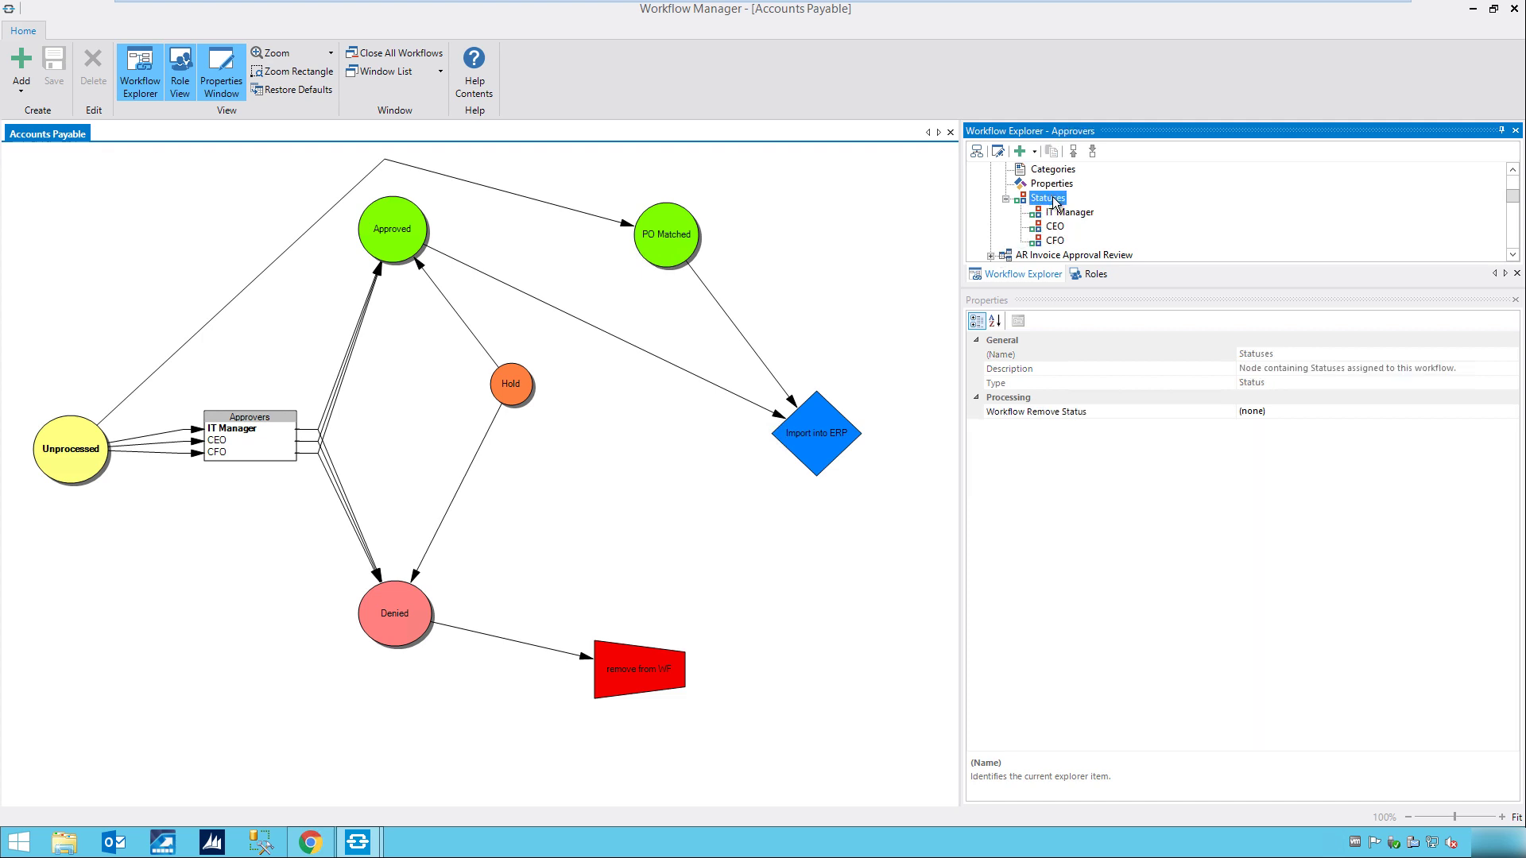
Step: Add a new Approvers status named President
right_click(1055, 203)
left_click(1111, 231)
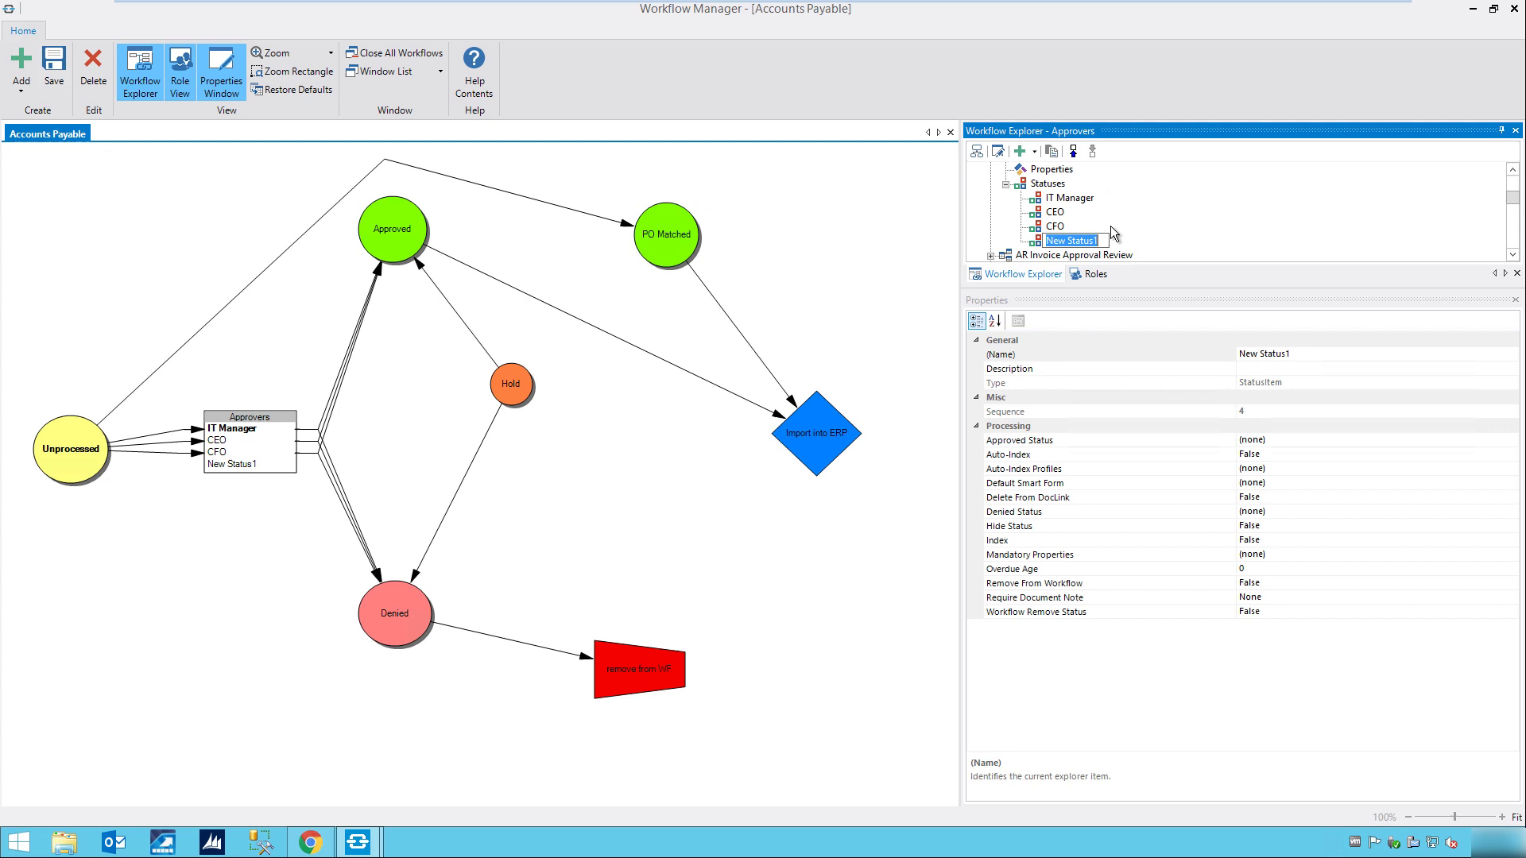
type("P")
type("resident")
key("Return")
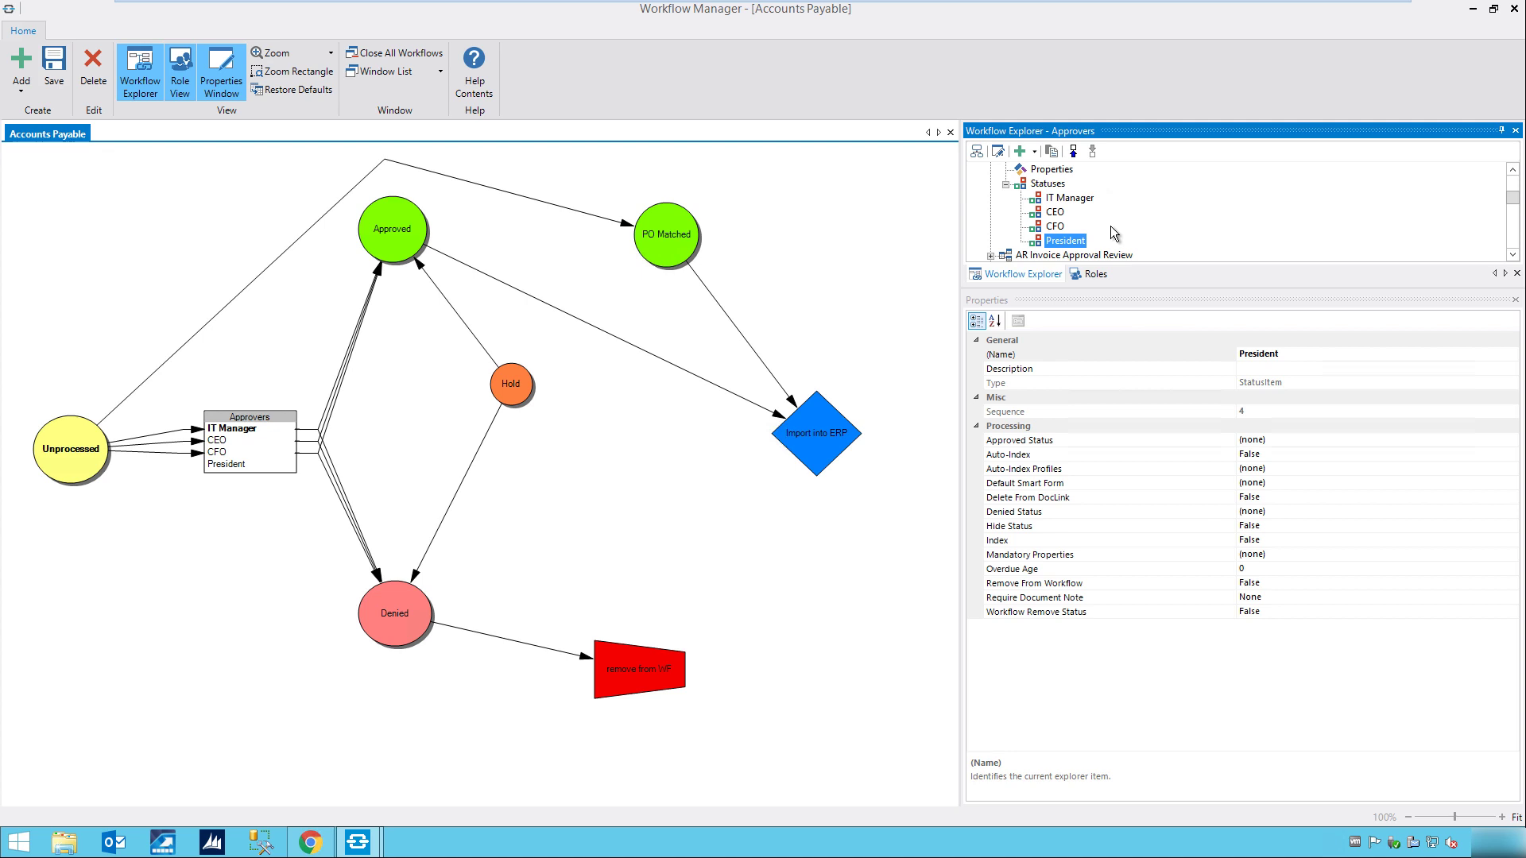
Step: Connect Unprocessed to President and President to Approved, then save the workflow
left_click(73, 458)
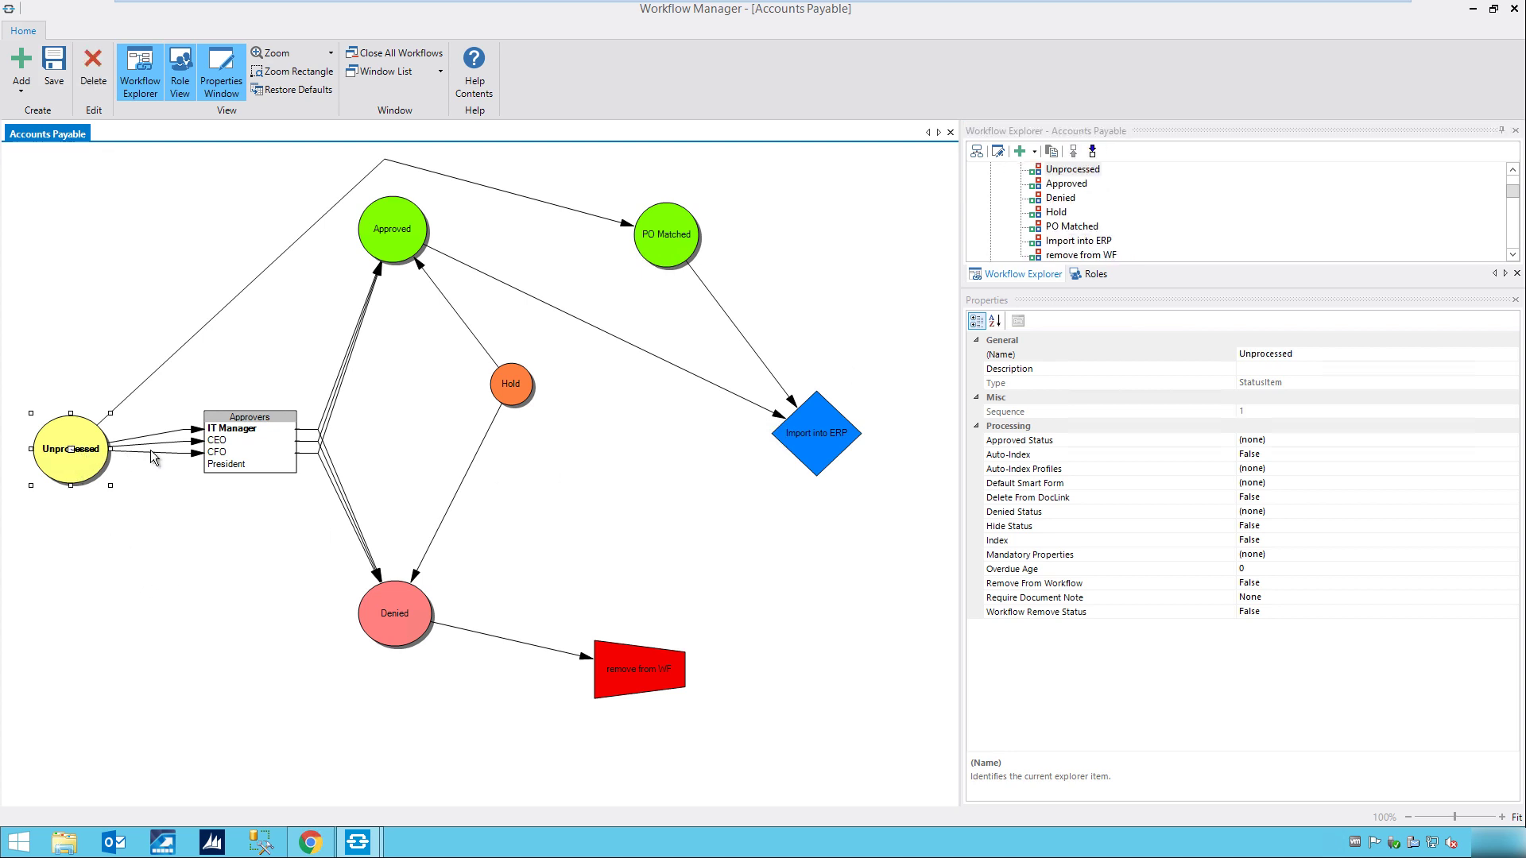
mouse_move(152, 457)
left_mouse_down()
mouse_move(233, 467)
mouse_move(394, 236)
left_mouse_up()
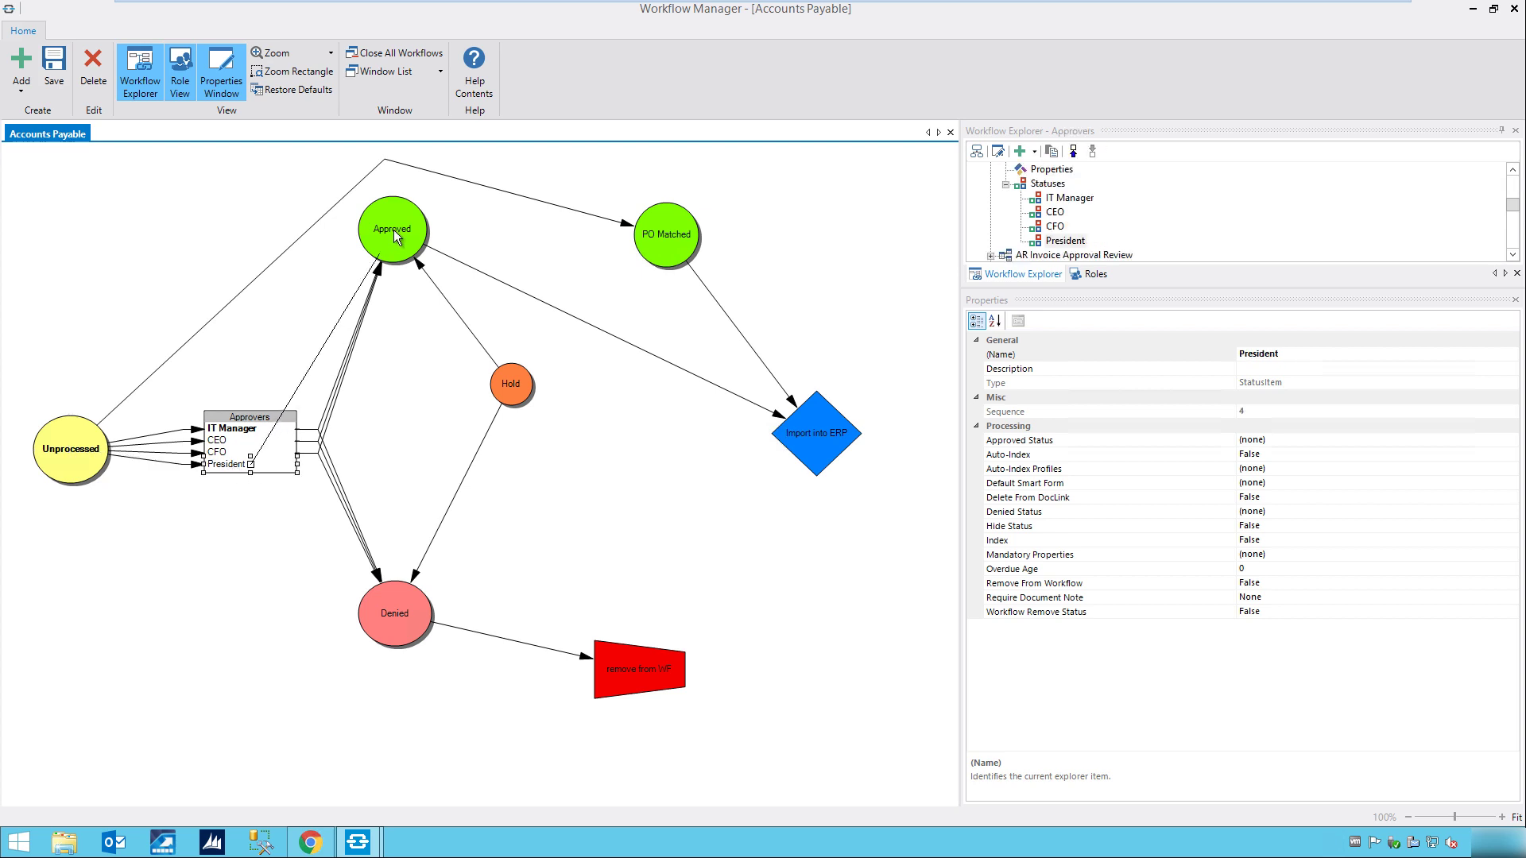
left_click_drag(250, 464, 397, 607)
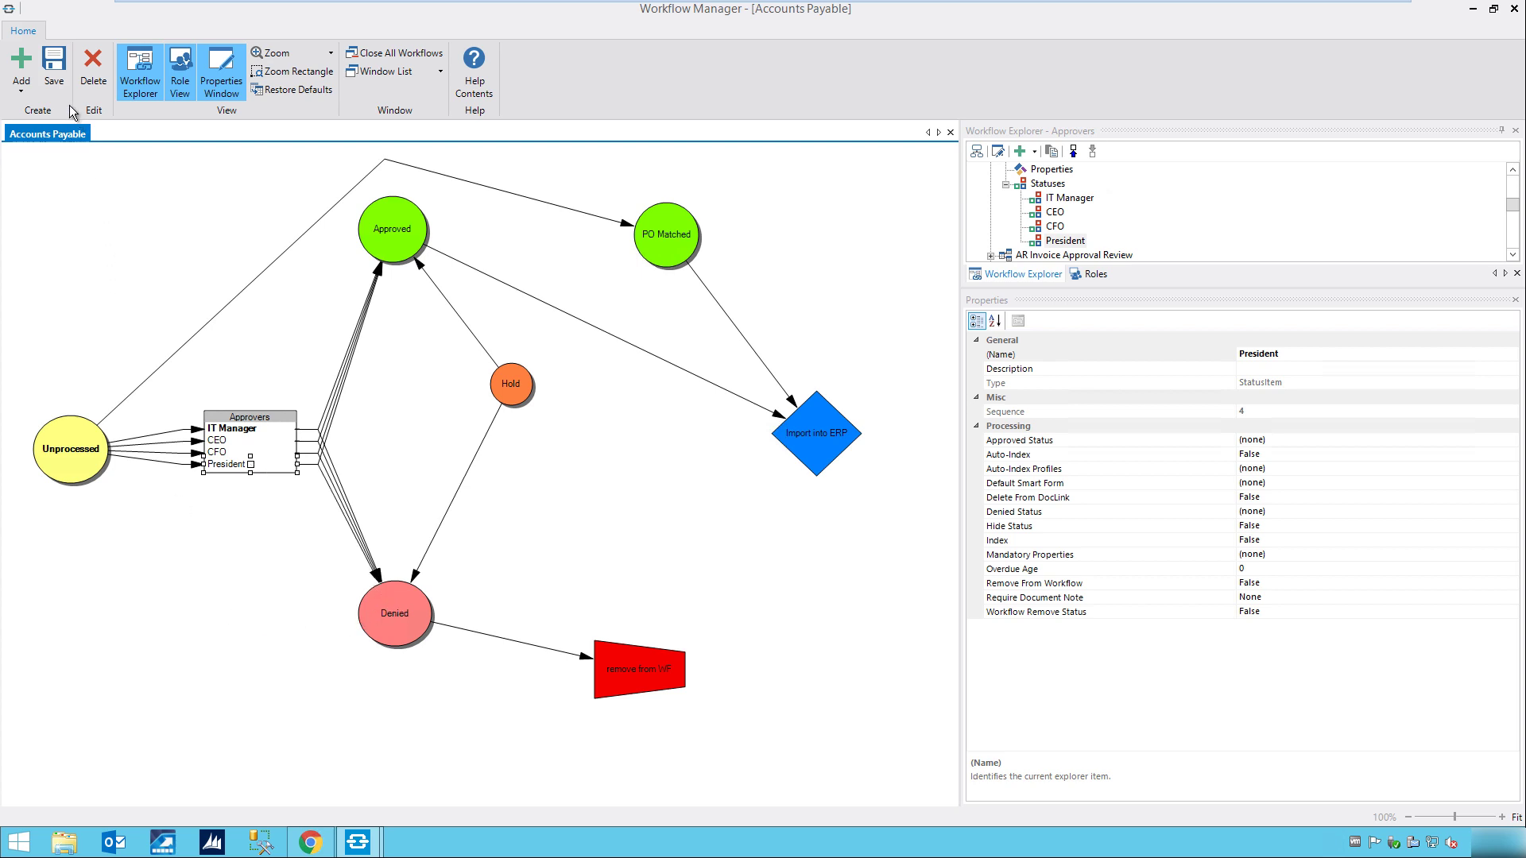
left_click(54, 65)
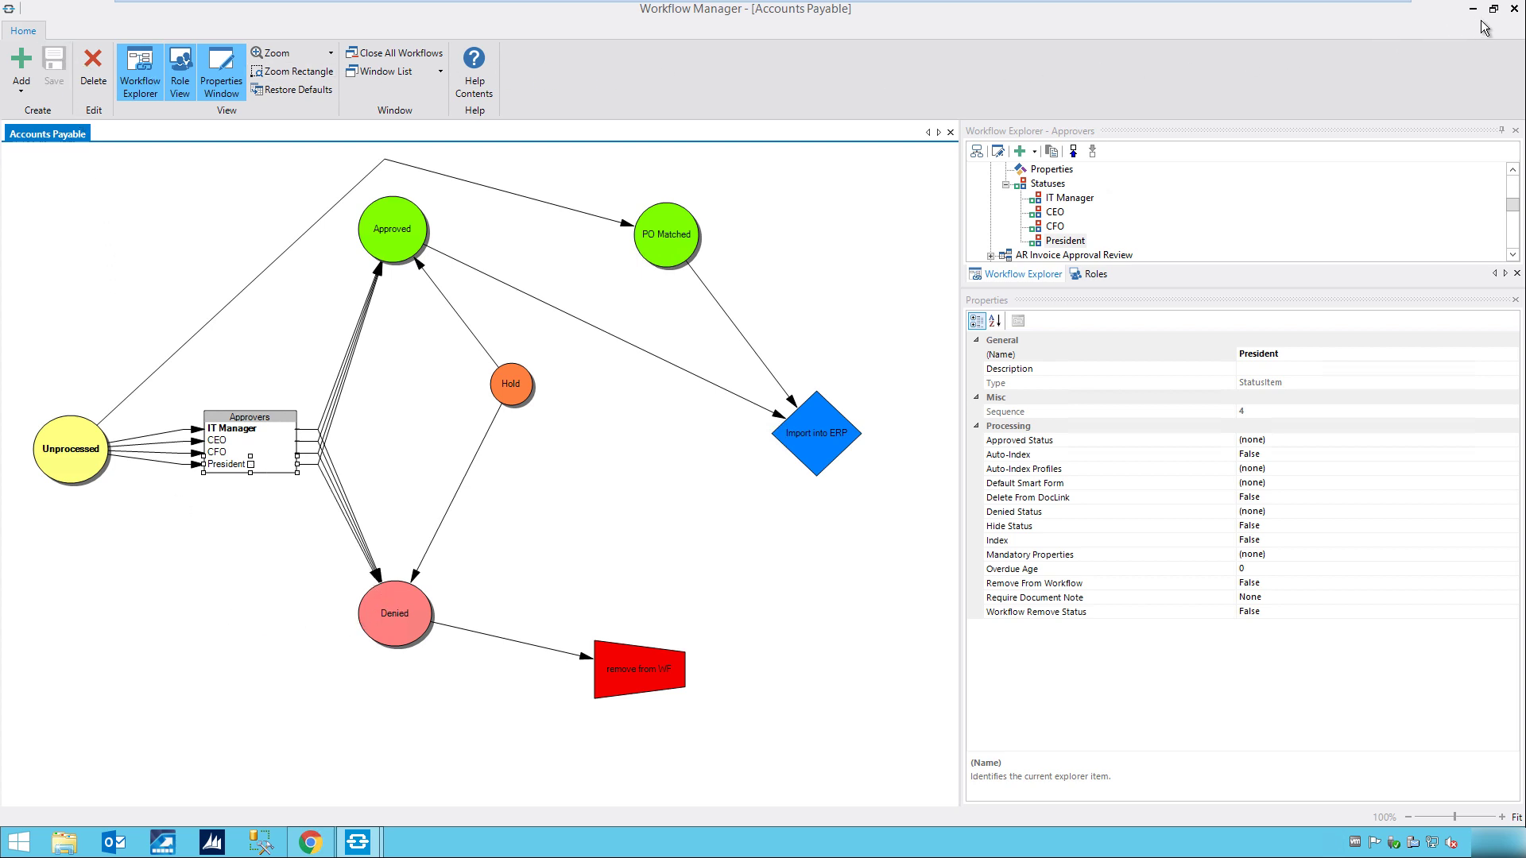